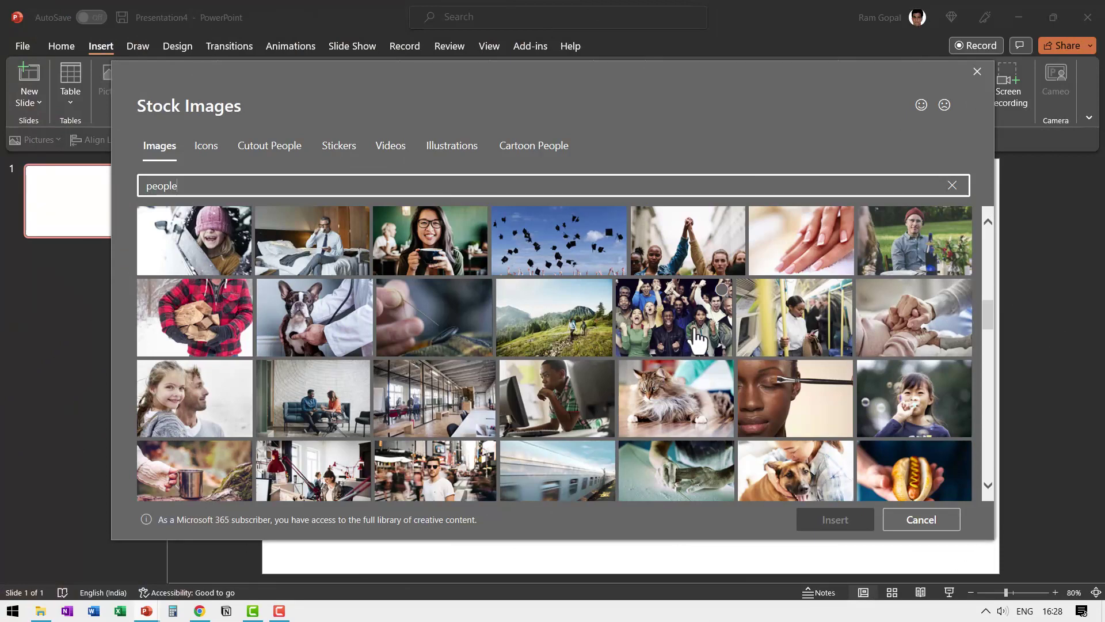
# Insert the stock photo of the cheering crowd, cropped to 16:9 and enlarged to cover the whole slide
pyautogui.click(698, 339)
pyautogui.click(822, 521)
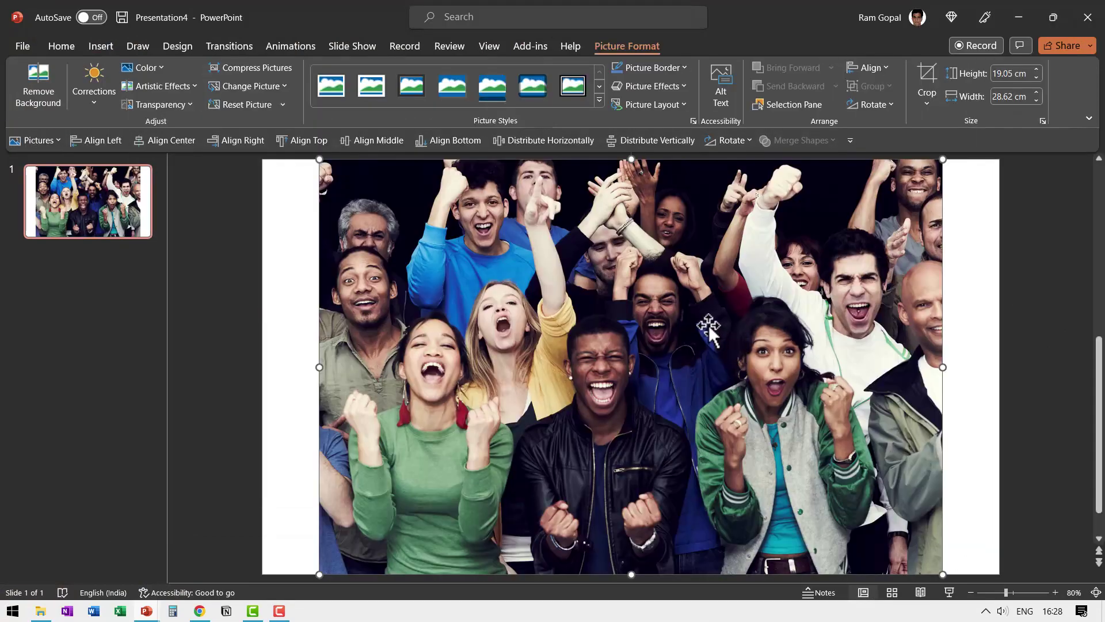
pyautogui.click(927, 105)
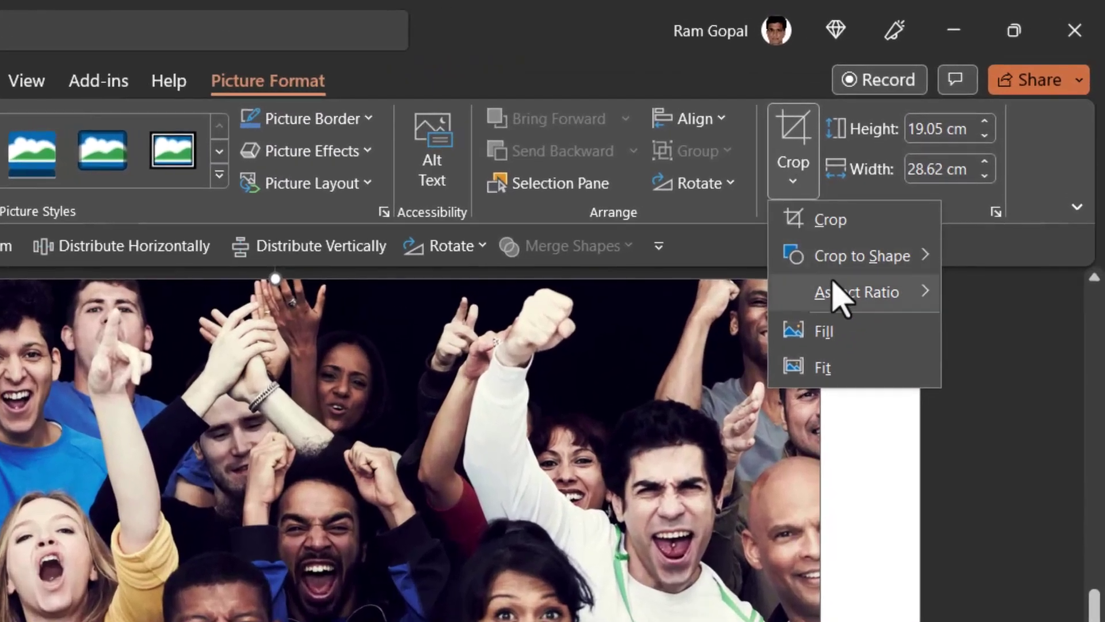
pyautogui.moveTo(912, 207)
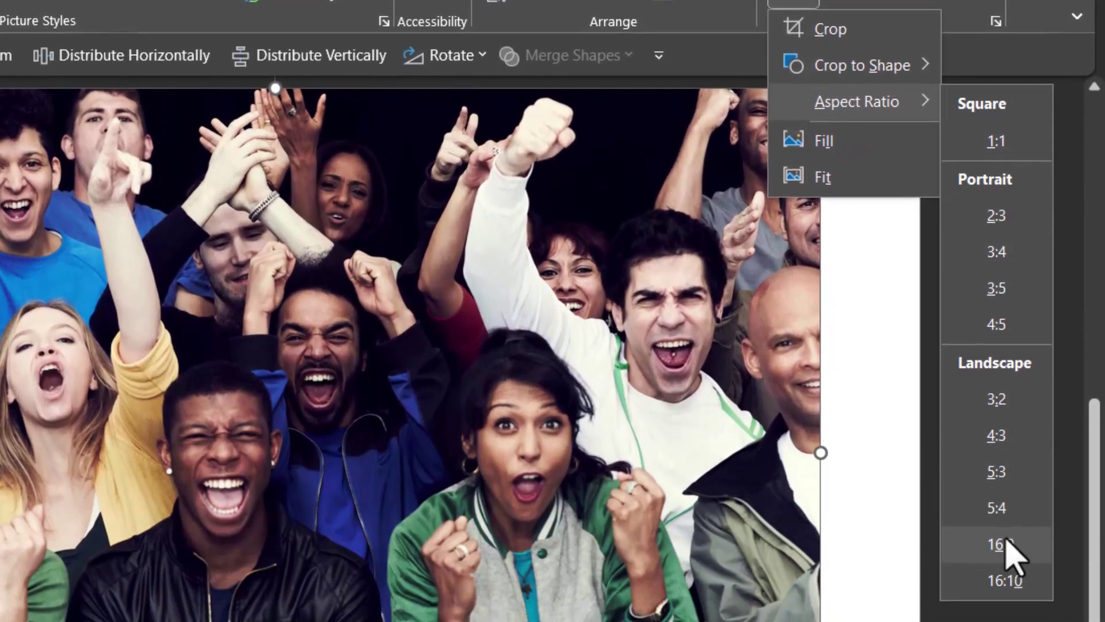
pyautogui.click(1000, 605)
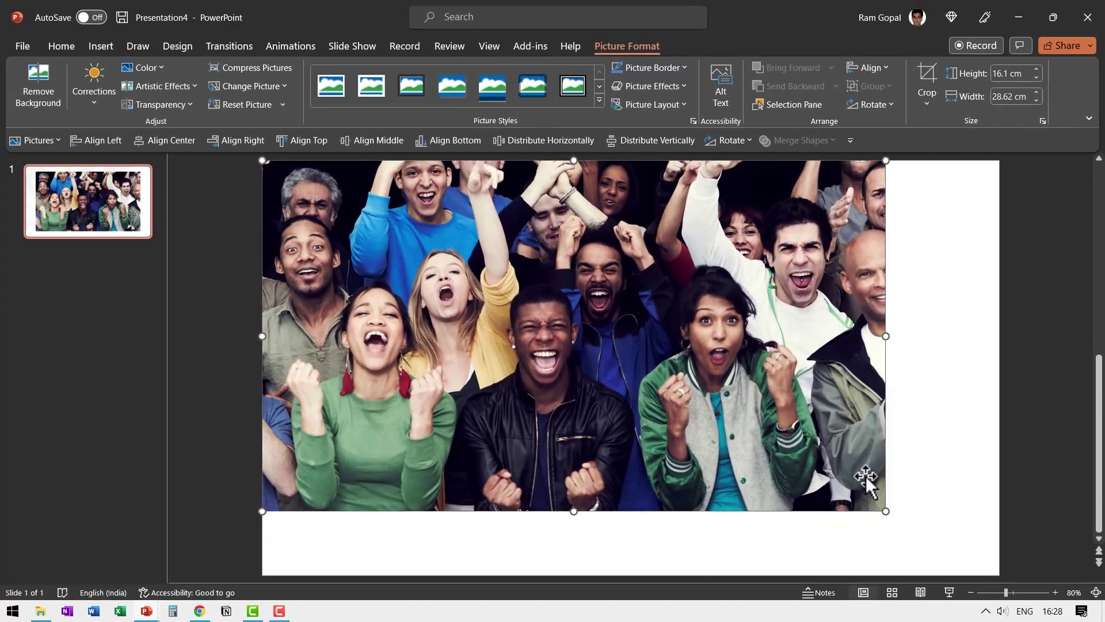
pyautogui.moveTo(882, 511); pyautogui.dragTo(1000, 574)
# Duplicate slide 1 and cut the crowd photo from the duplicate
pyautogui.rightClick(93, 223)
pyautogui.click(167, 372)
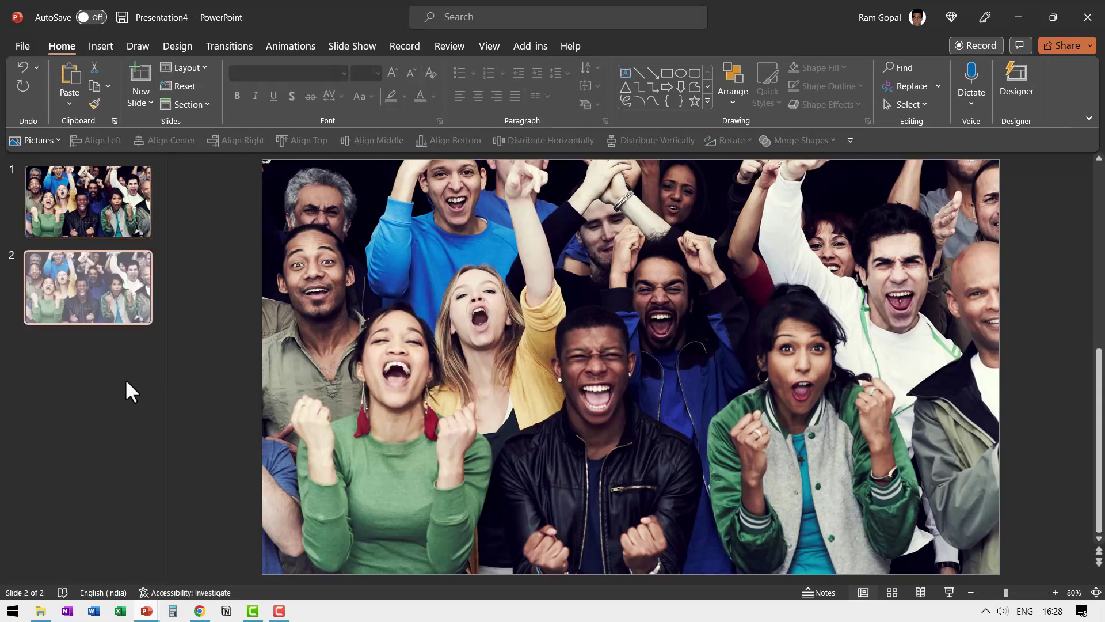
pyautogui.click(540, 269)
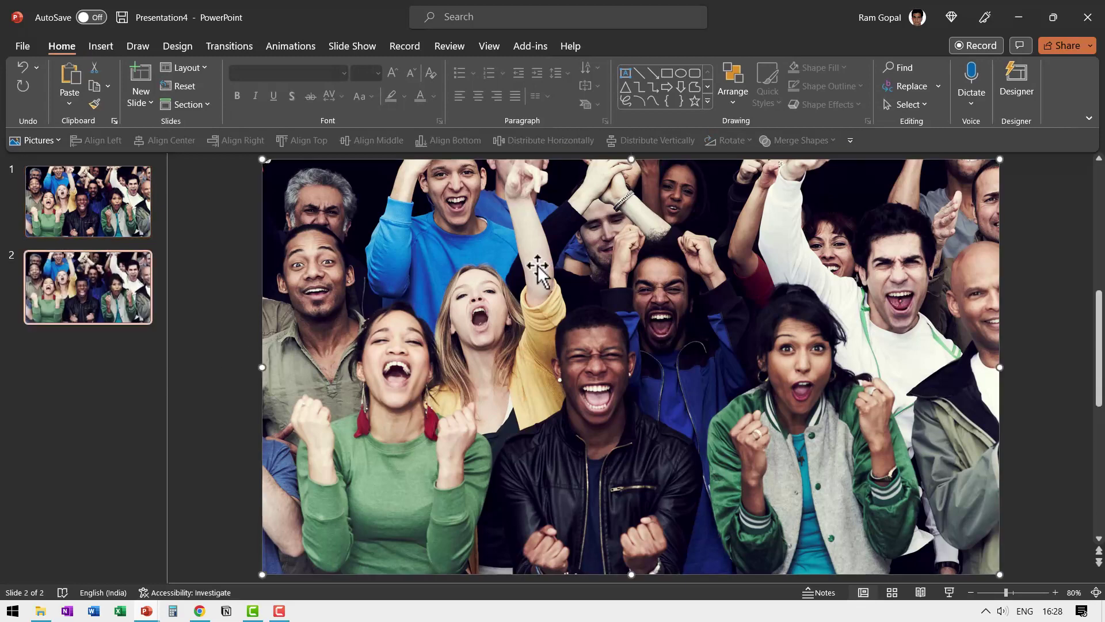
pyautogui.rightClick(541, 268)
pyautogui.click(570, 277)
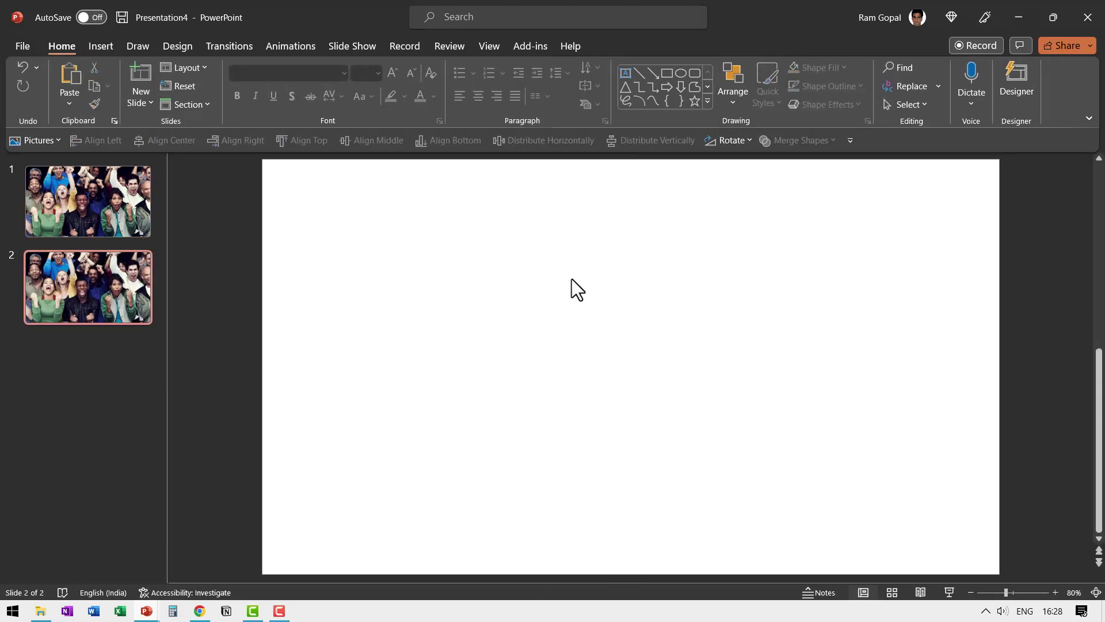
# Set slide 2's background to a picture fill using the cut photo from the clipboard
pyautogui.rightClick(572, 278)
pyautogui.click(623, 445)
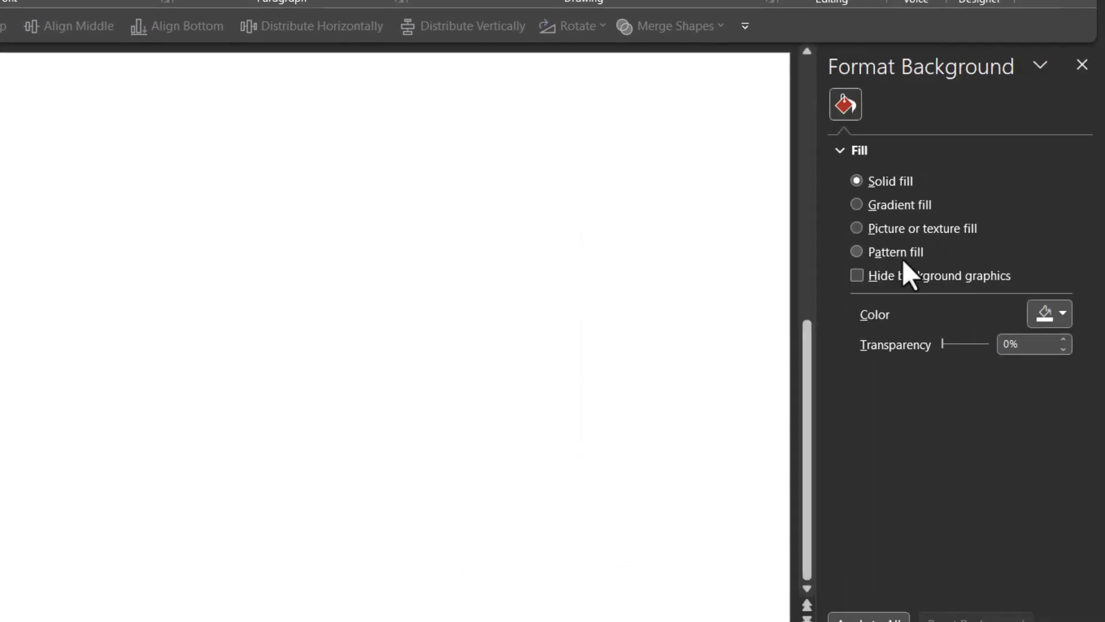
pyautogui.click(877, 228)
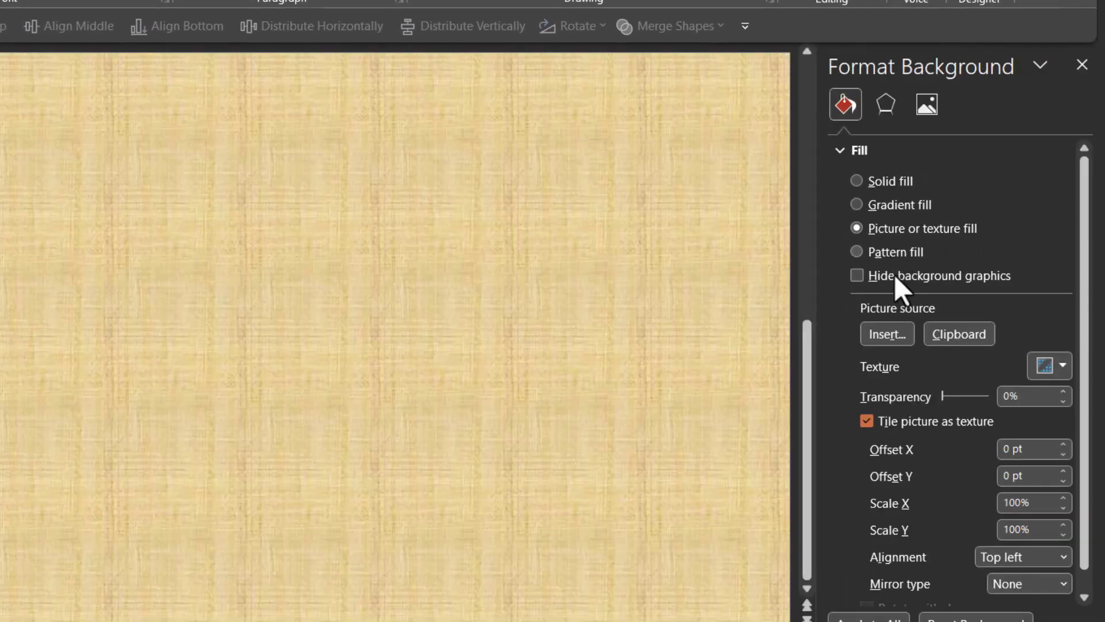
pyautogui.click(948, 334)
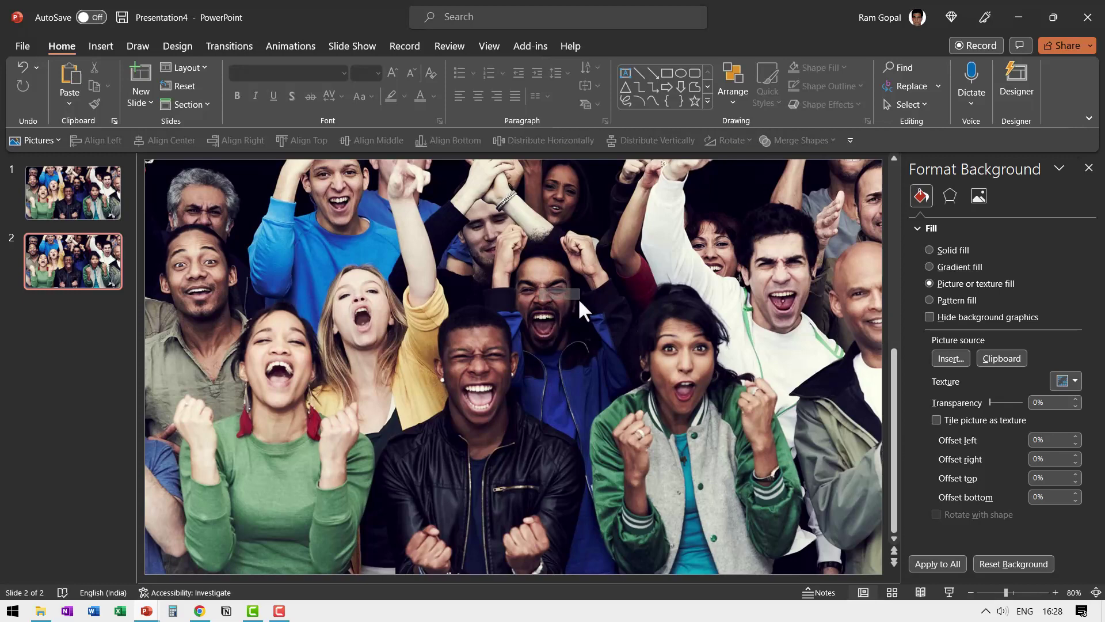
# Recolor the photo on slide 1 to Black and White: 25% and apply the strongest sharpening preset
pyautogui.click(99, 186)
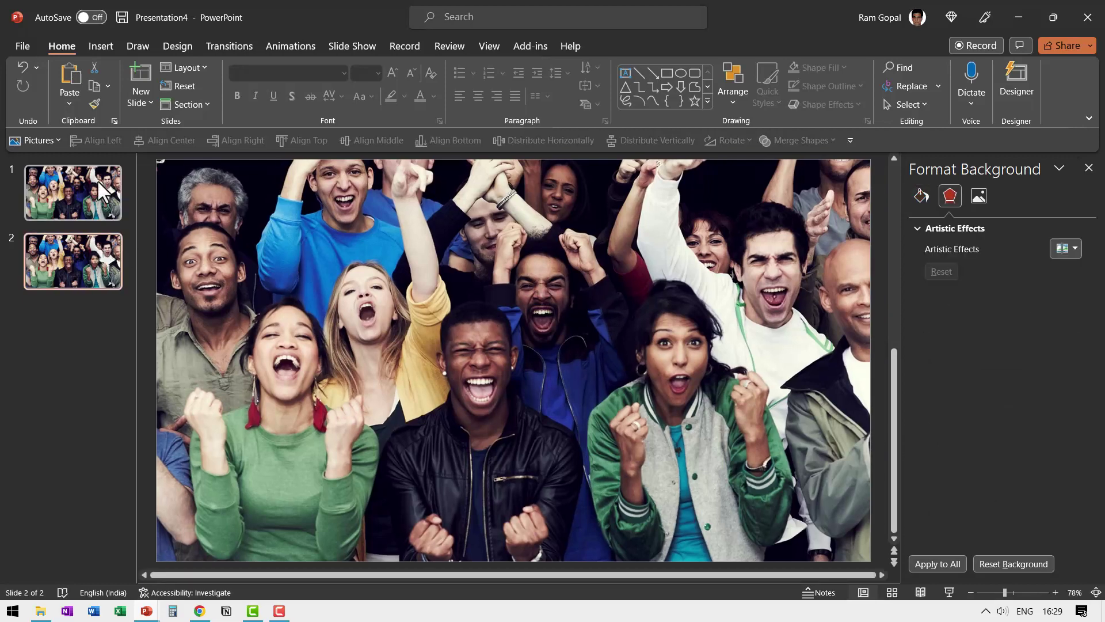
pyautogui.click(533, 283)
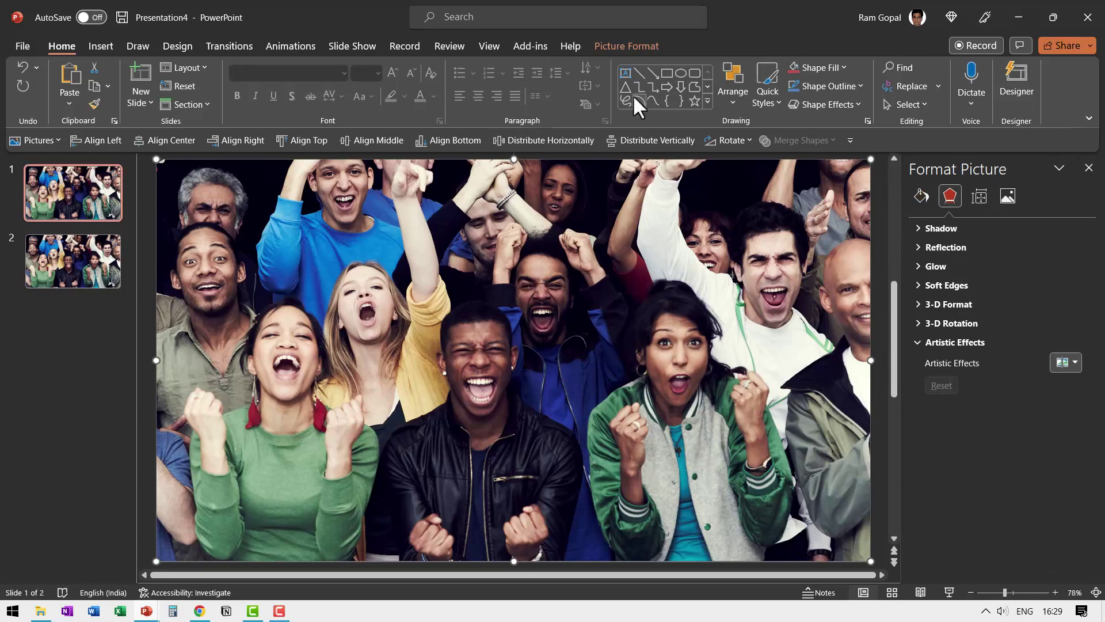
pyautogui.click(626, 46)
pyautogui.click(236, 95)
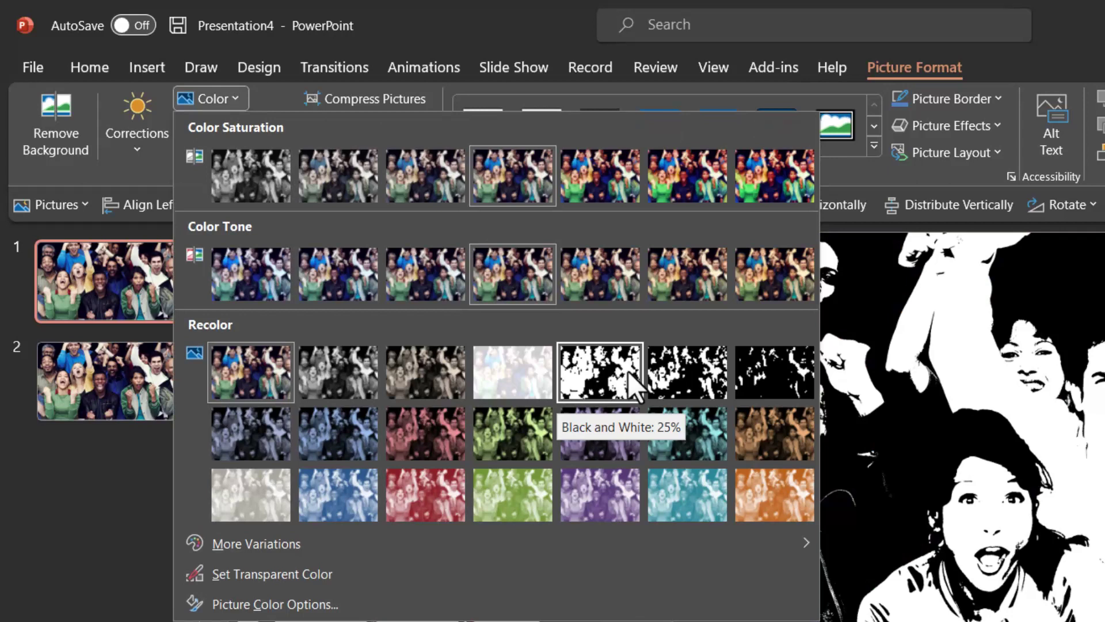
pyautogui.click(629, 373)
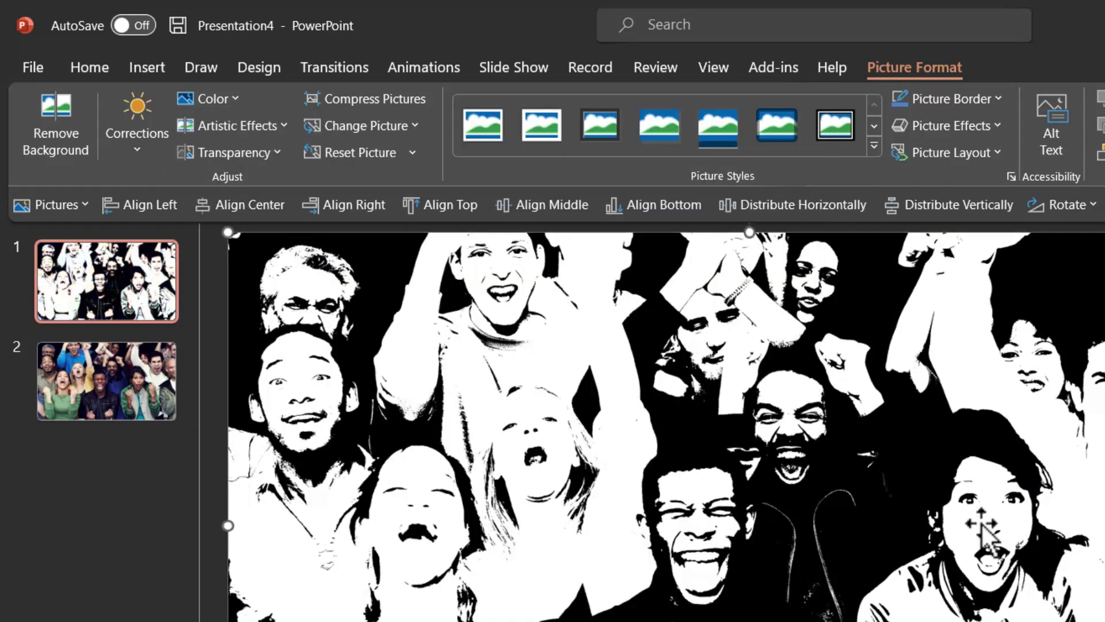
pyautogui.click(147, 116)
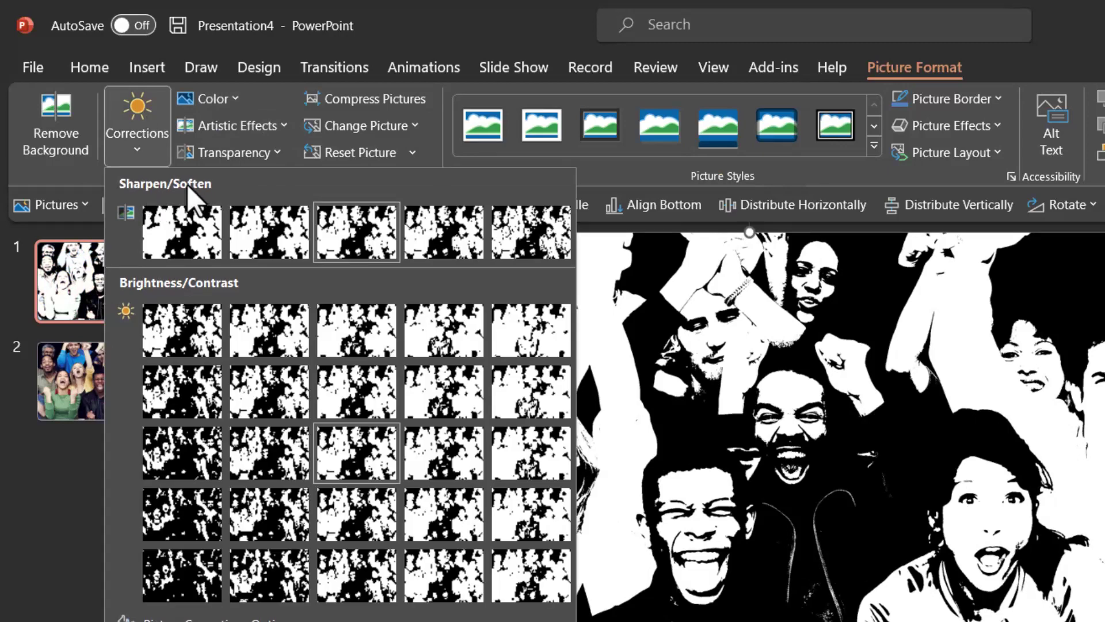
pyautogui.click(537, 241)
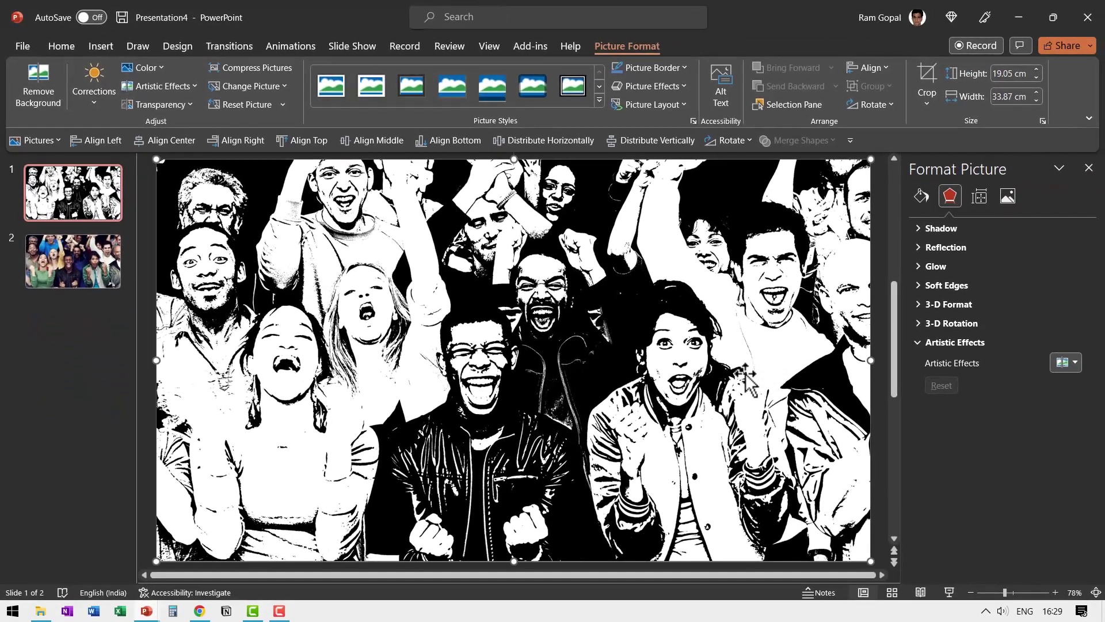
# Move the black-and-white photo from slide 1 onto slide 2 by cutting and pasting it over the color background
pyautogui.rightClick(436, 286)
pyautogui.click(458, 281)
pyautogui.click(87, 265)
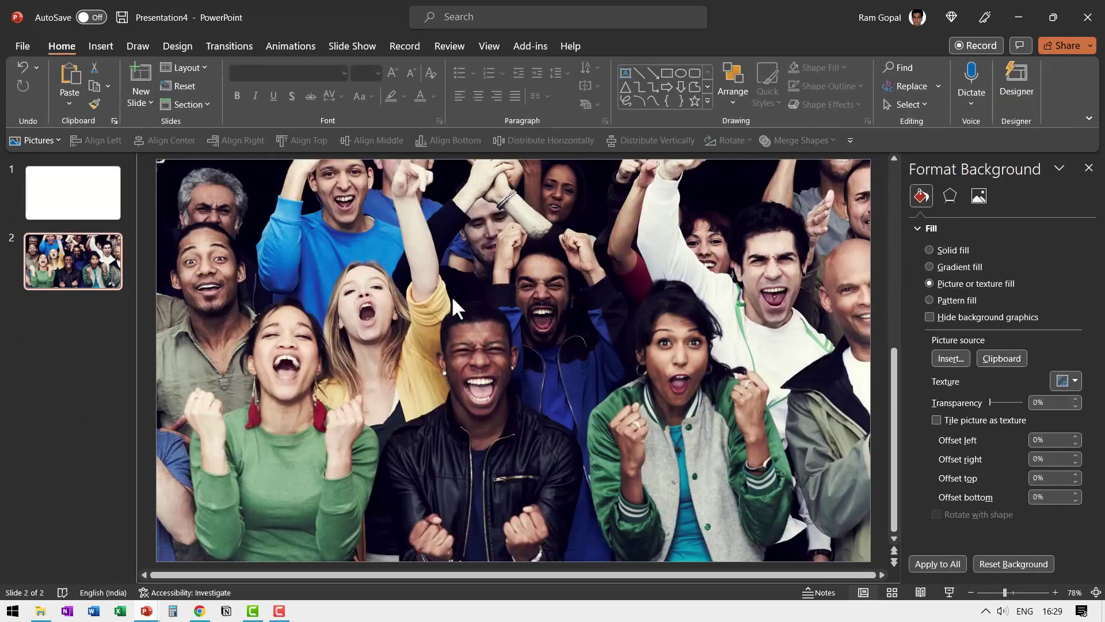
pyautogui.rightClick(451, 296)
pyautogui.click(484, 358)
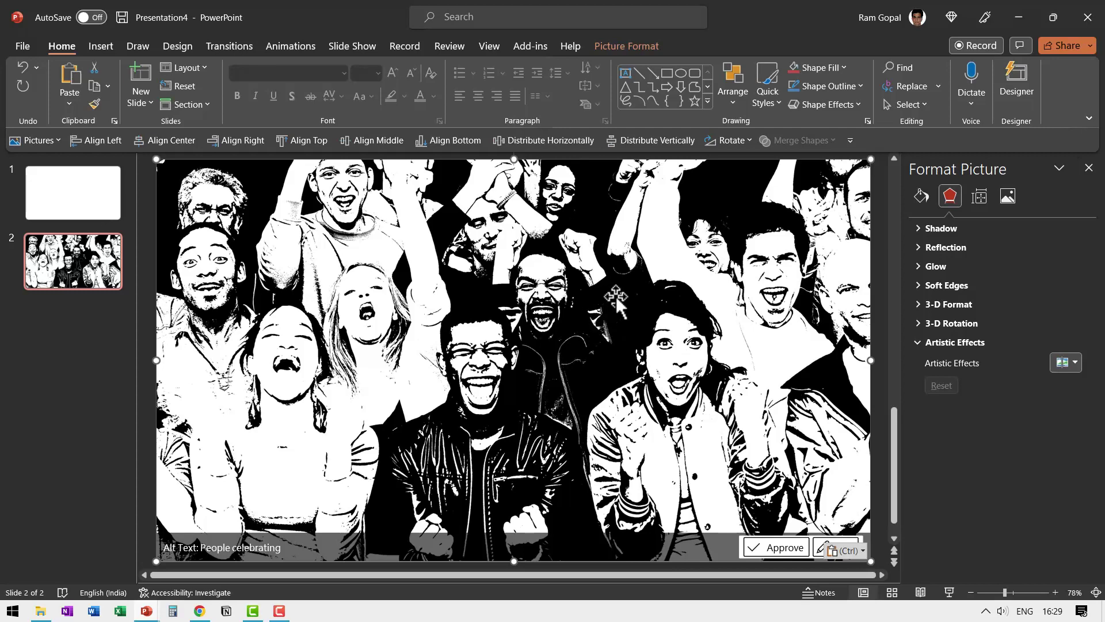
# Draw a circle about 7.3 cm wide over the face of the man in the leather jacket and remove its outline
pyautogui.click(680, 73)
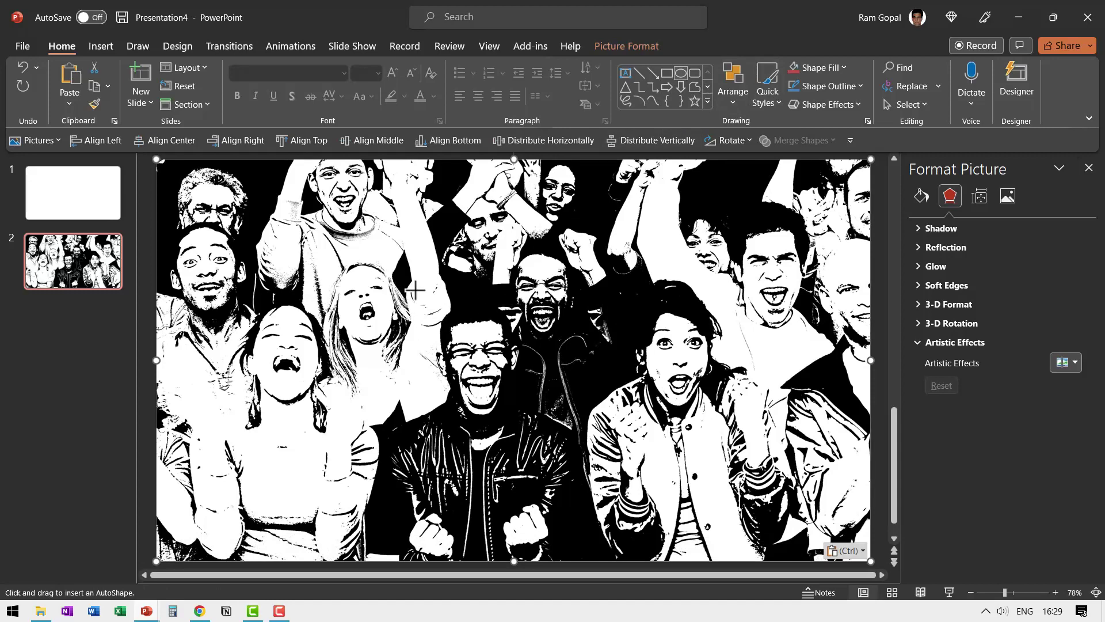
pyautogui.moveTo(415, 289); pyautogui.dragTo(559, 444)
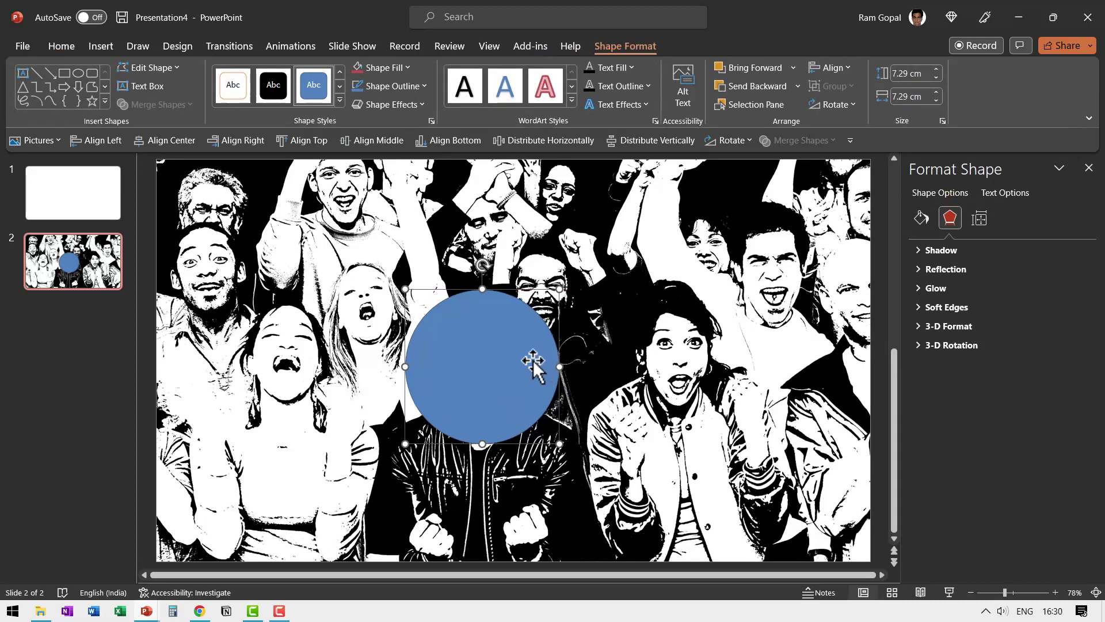
pyautogui.click(416, 88)
pyautogui.click(409, 244)
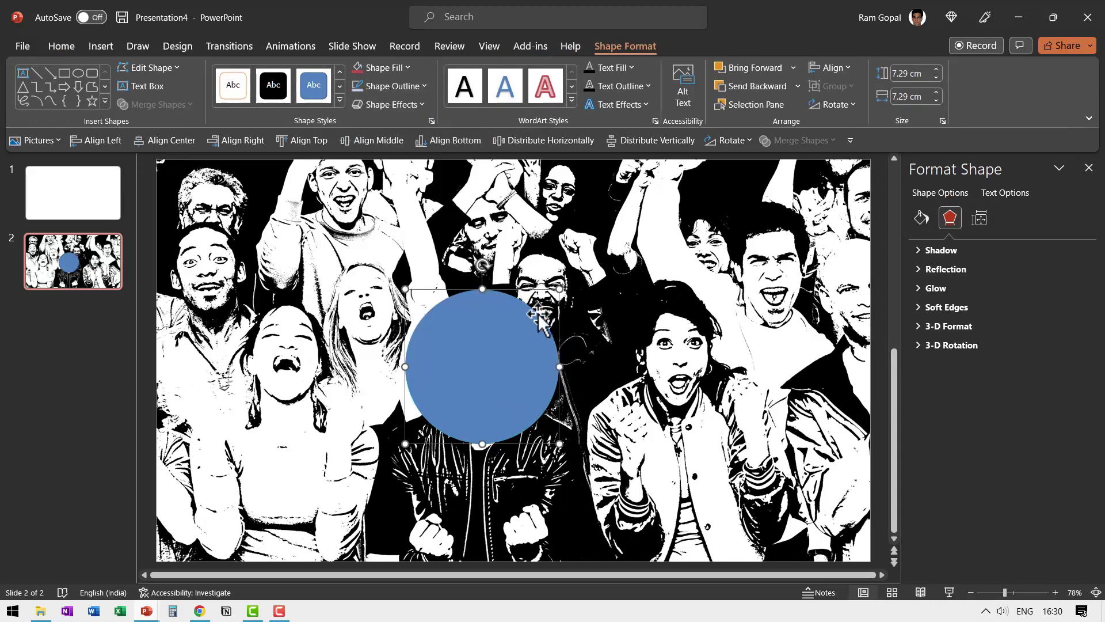
# Set the circle to Slide background fill to reveal the color photo inside it
pyautogui.rightClick(523, 337)
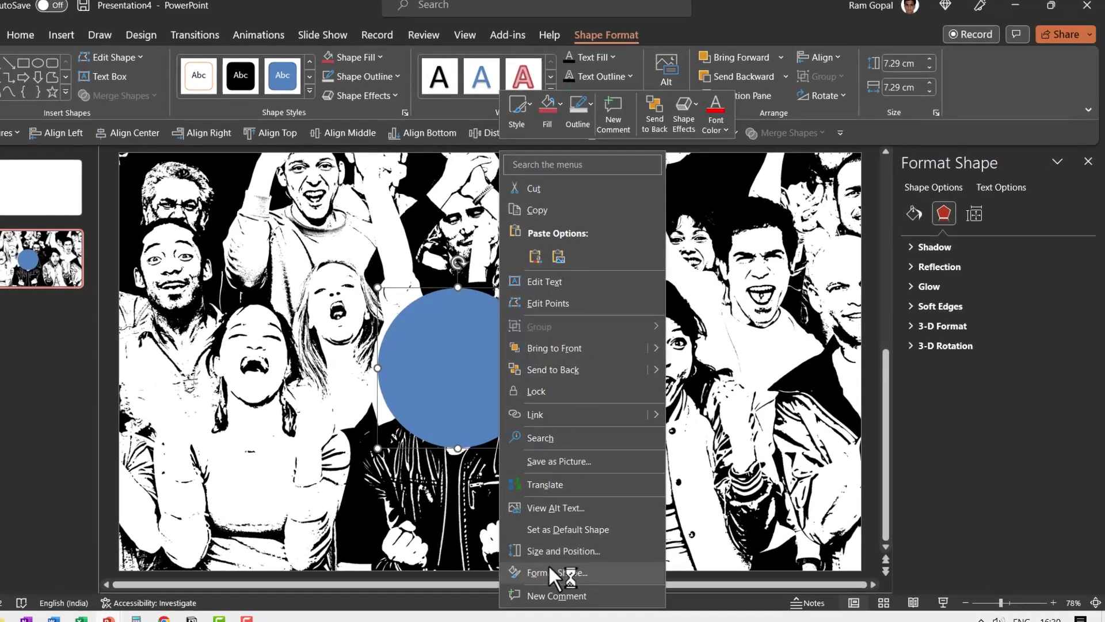
pyautogui.click(567, 563)
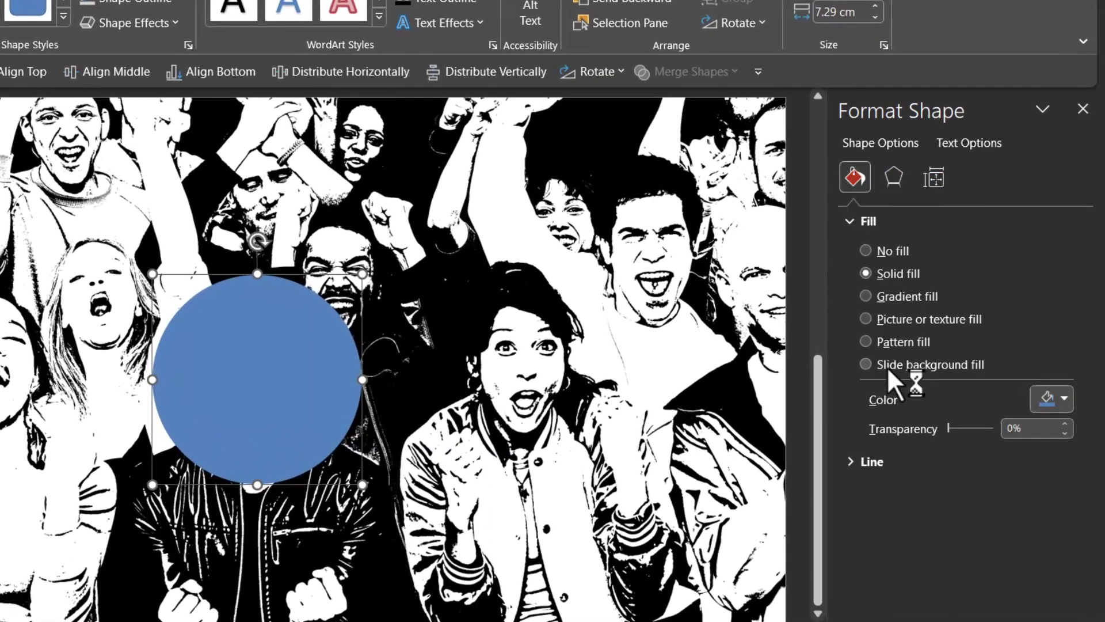
pyautogui.click(865, 364)
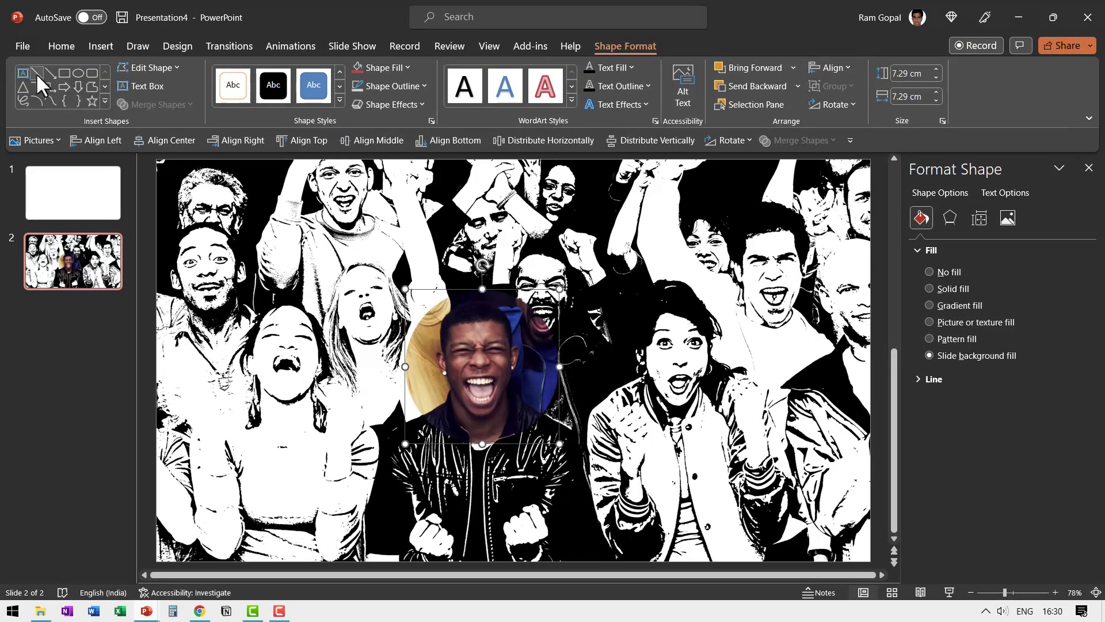
# Add a text box containing the man's first name on his jacket below the circle
pyautogui.click(24, 73)
pyautogui.click(436, 472)
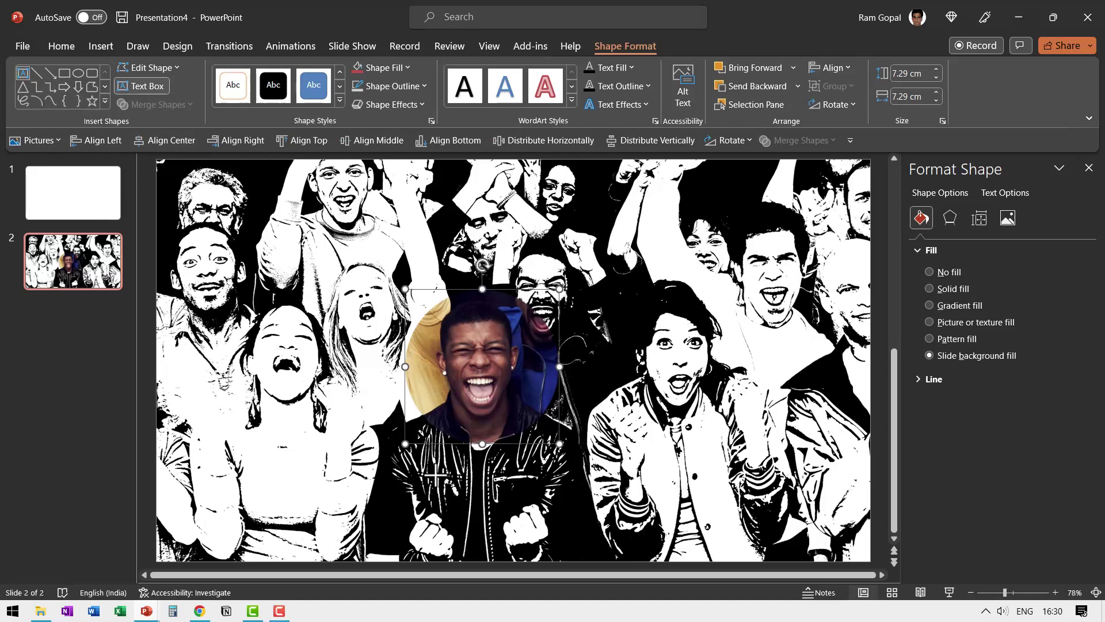
pyautogui.write('Hello')
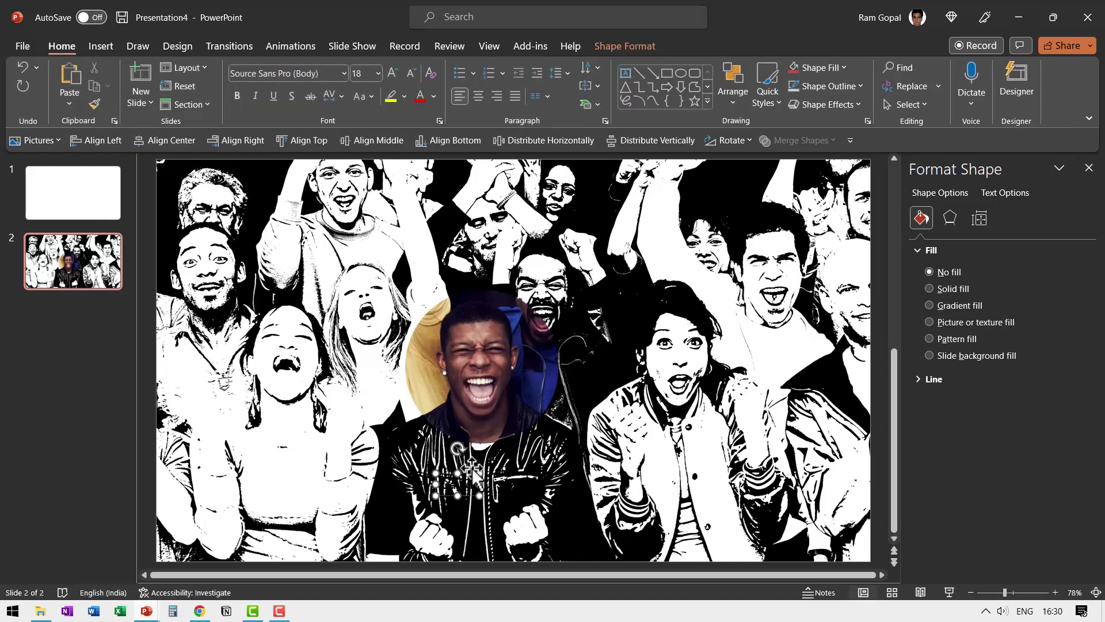
# Format the name label in white Tw Cen MT Condensed Extra Bold at size 96 and place it directly under the man's face
pyautogui.click(343, 73)
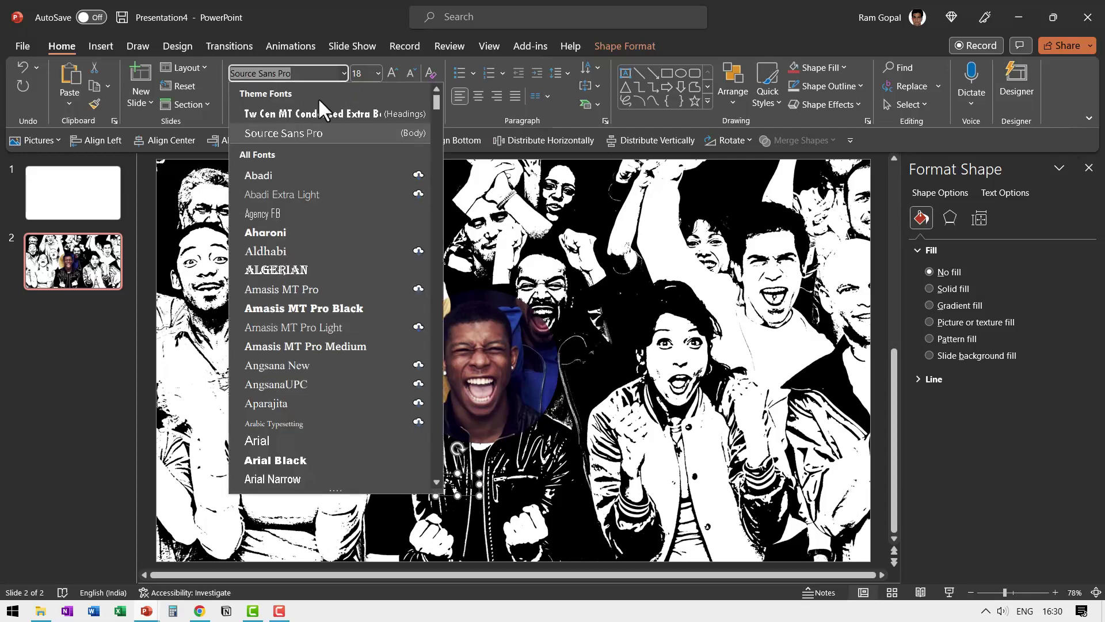
pyautogui.click(297, 112)
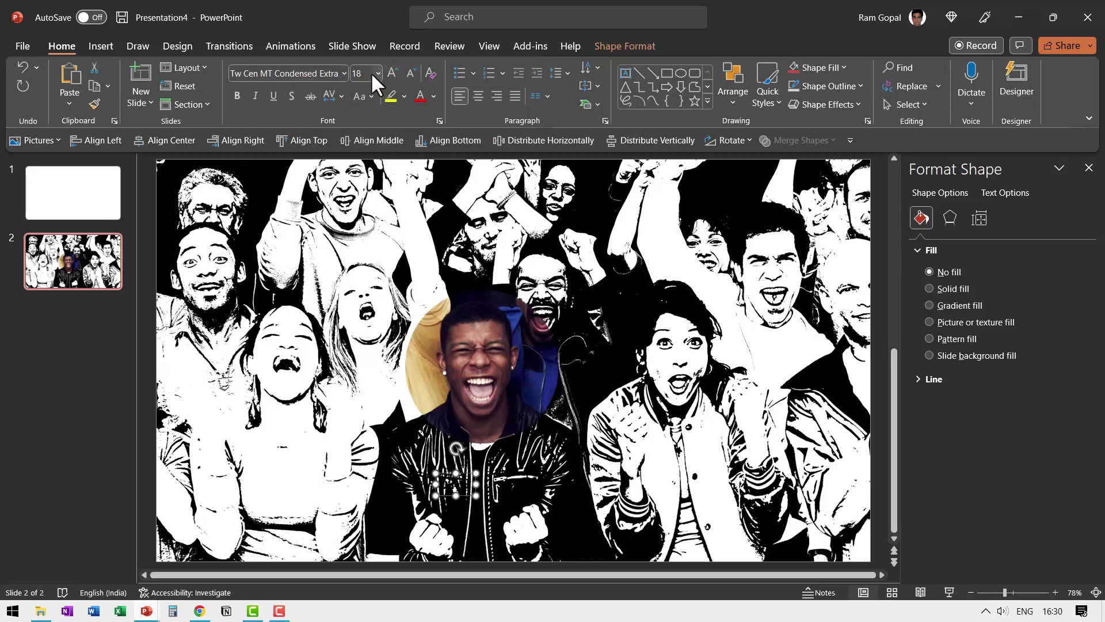
pyautogui.click(435, 97)
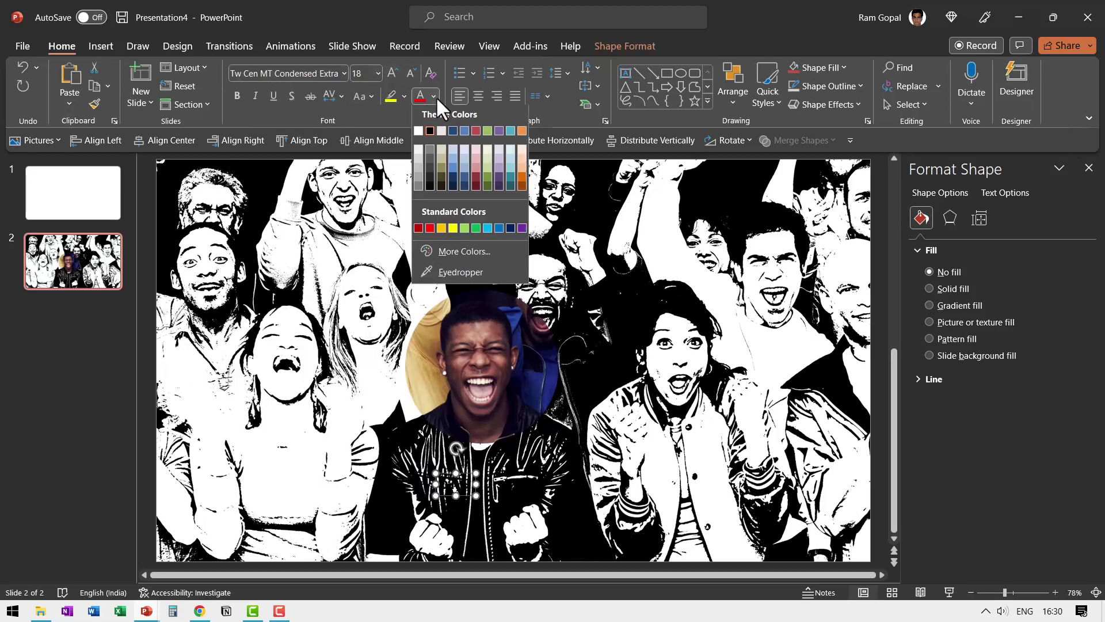
pyautogui.click(418, 135)
pyautogui.click(378, 73)
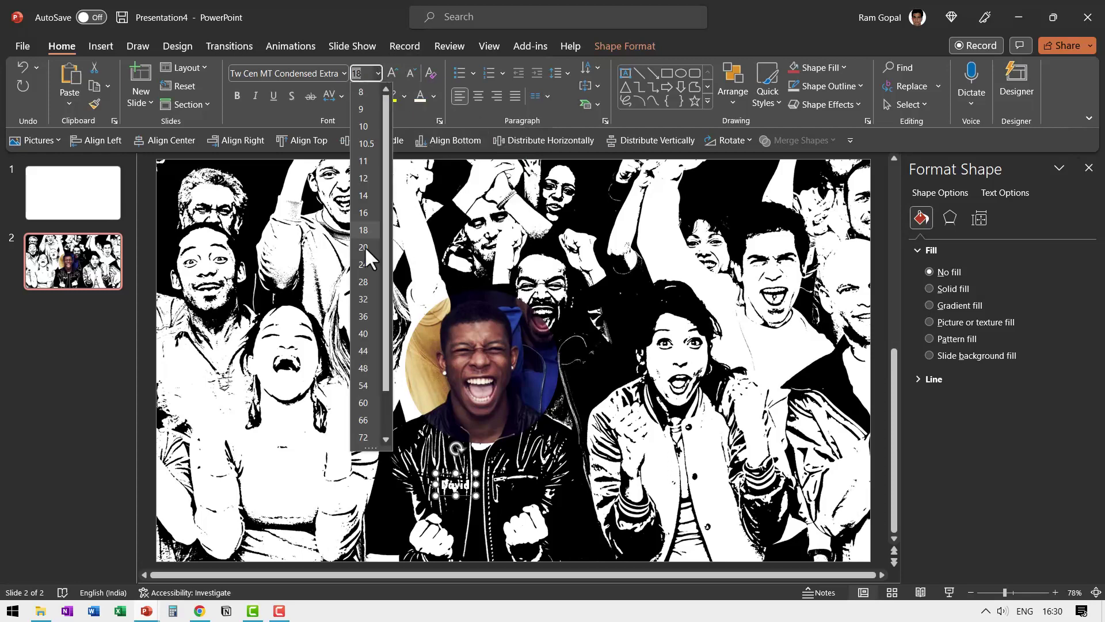
pyautogui.click(370, 440)
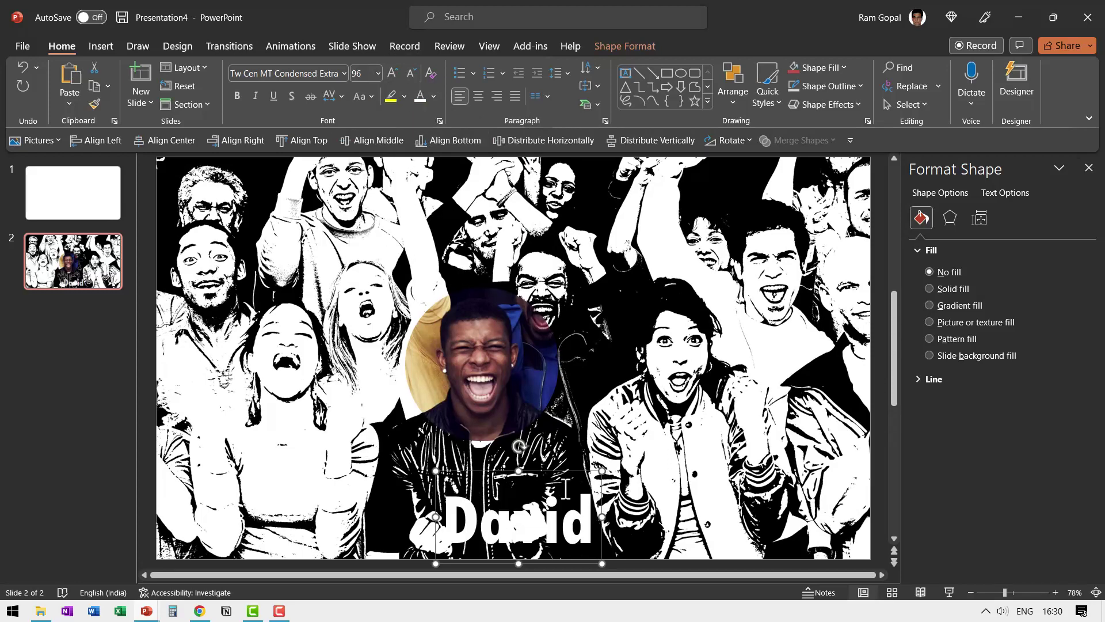
pyautogui.moveTo(556, 467); pyautogui.dragTo(538, 442)
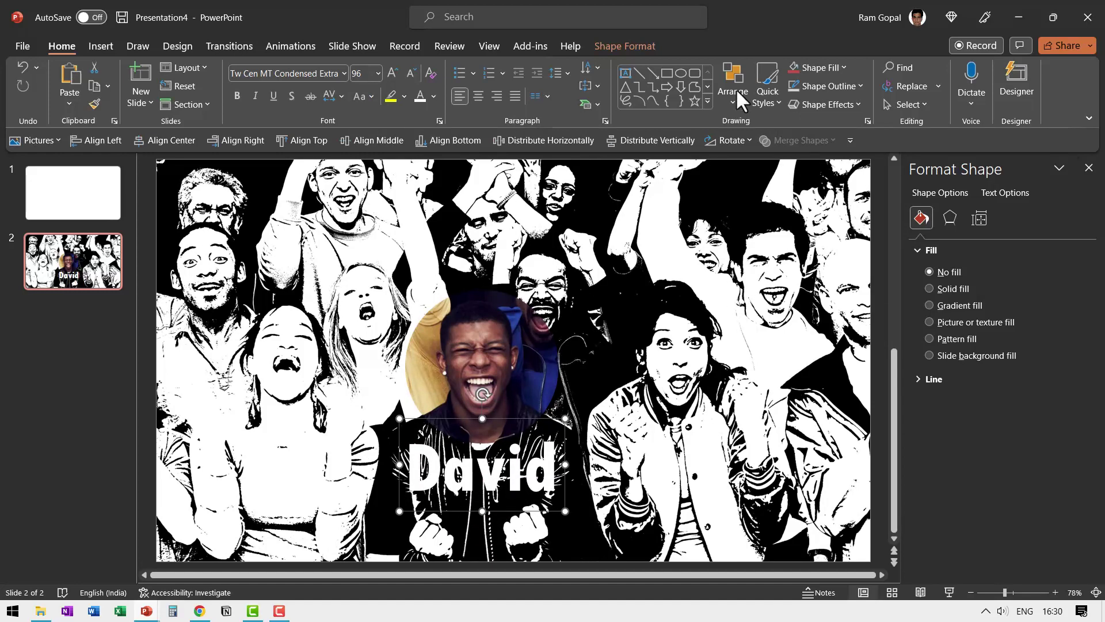
# Give the name label's text a black outline
pyautogui.click(626, 45)
pyautogui.click(609, 83)
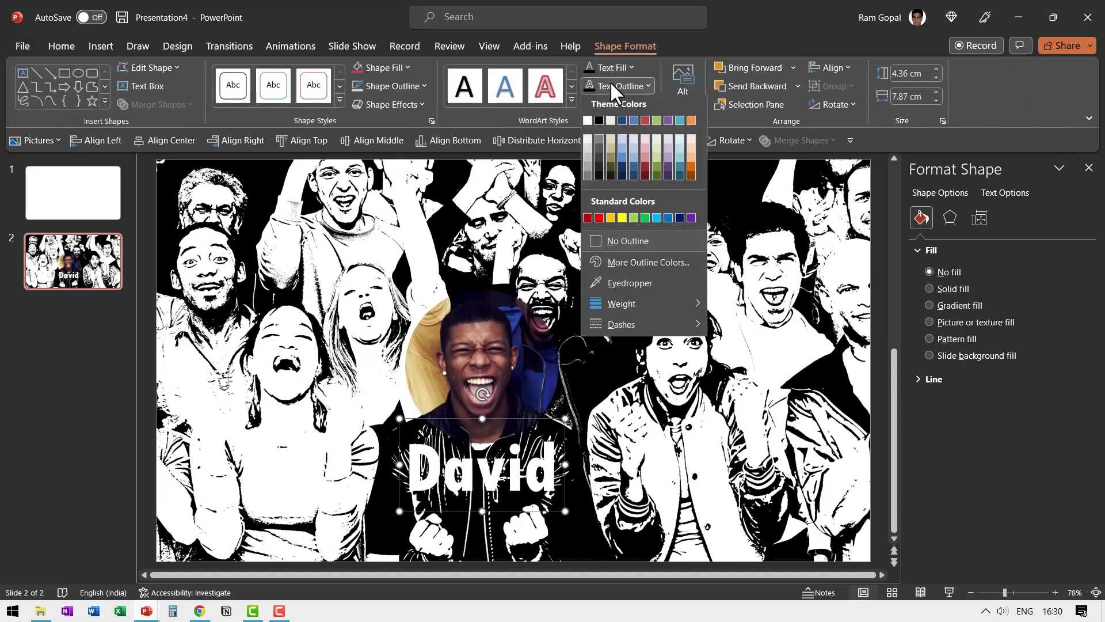
pyautogui.click(595, 120)
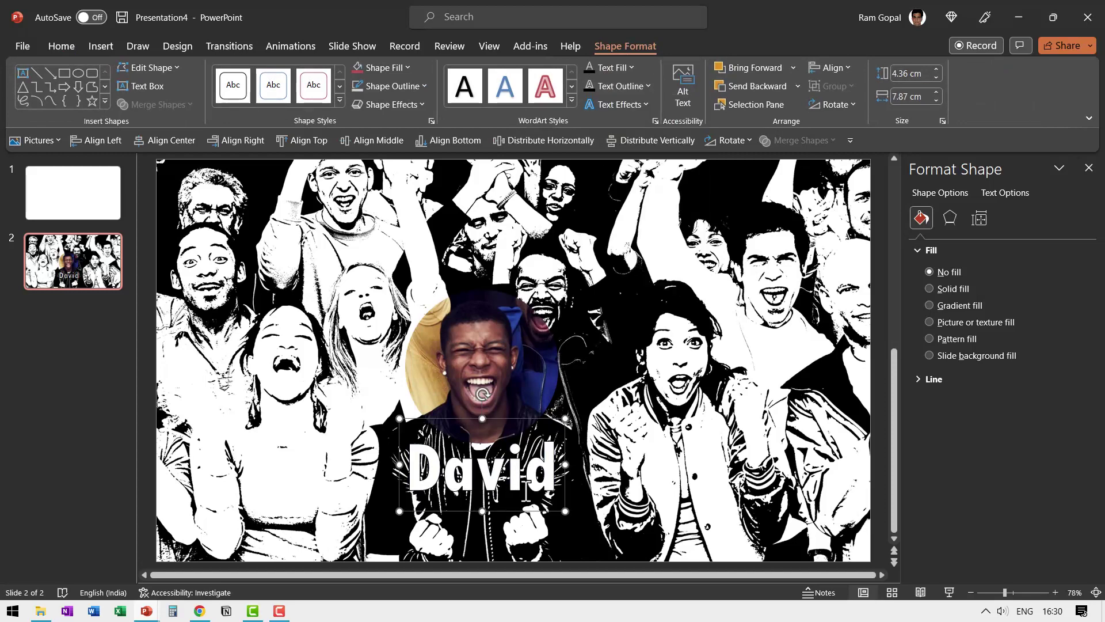
# Duplicate slide 2 with the spotlighted face and name label
pyautogui.rightClick(92, 272)
pyautogui.click(134, 389)
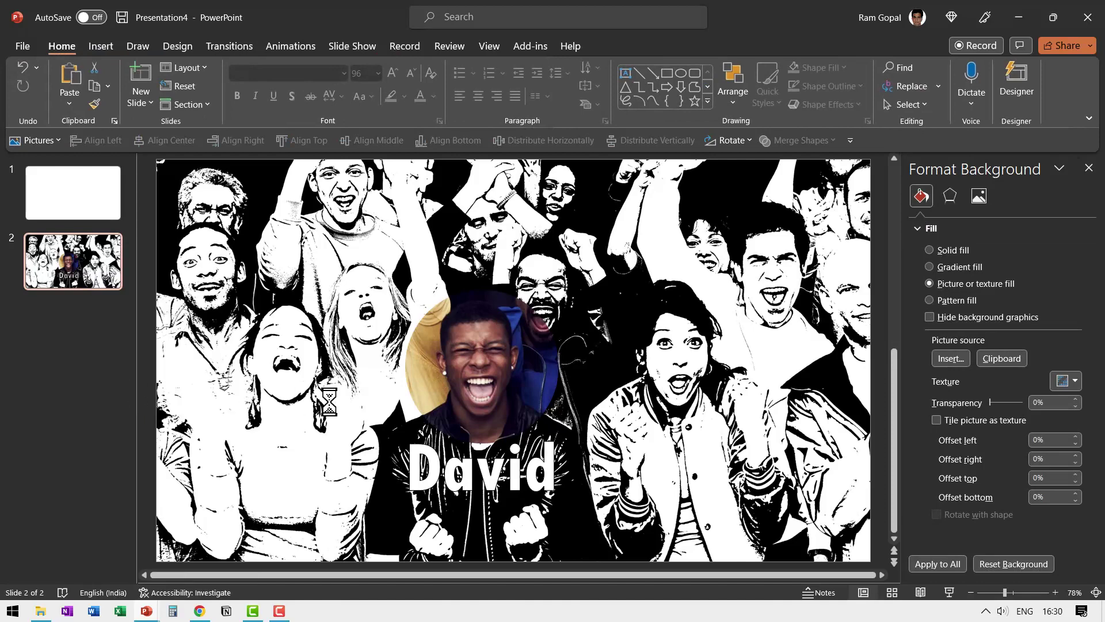
# On slide 3, move the circle over the face of the woman in the varsity jacket and give it the slide background fill
pyautogui.click(480, 349)
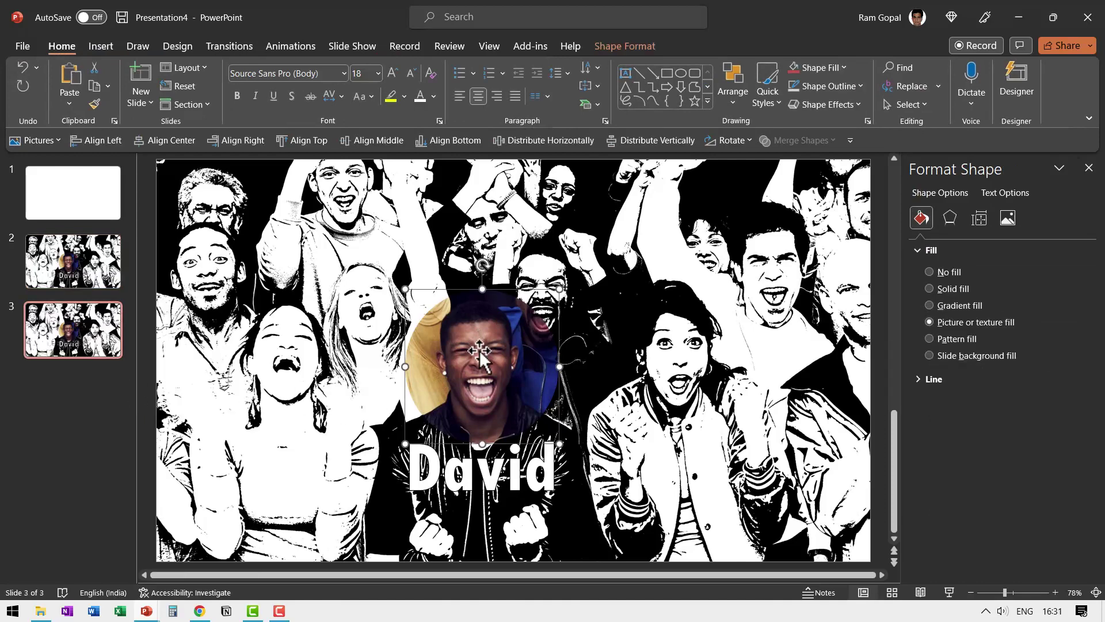
pyautogui.moveTo(479, 349); pyautogui.dragTo(671, 334)
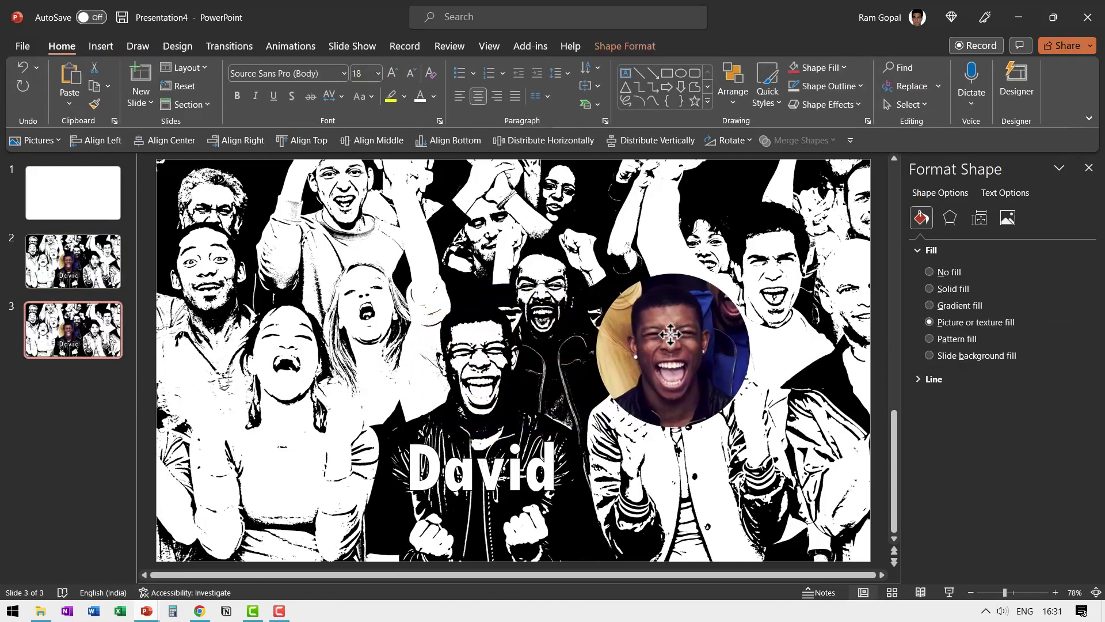
pyautogui.click(928, 355)
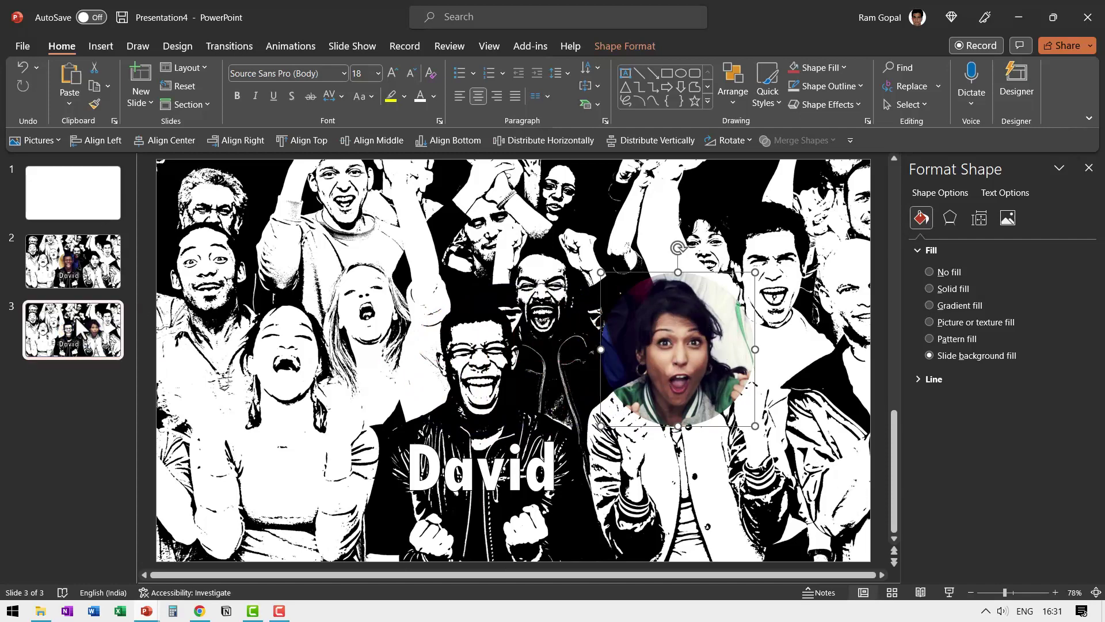
pyautogui.press('Escape')
# Move the name label onto the woman's jacket below the circle and replace its text with her first name
pyautogui.click(501, 419)
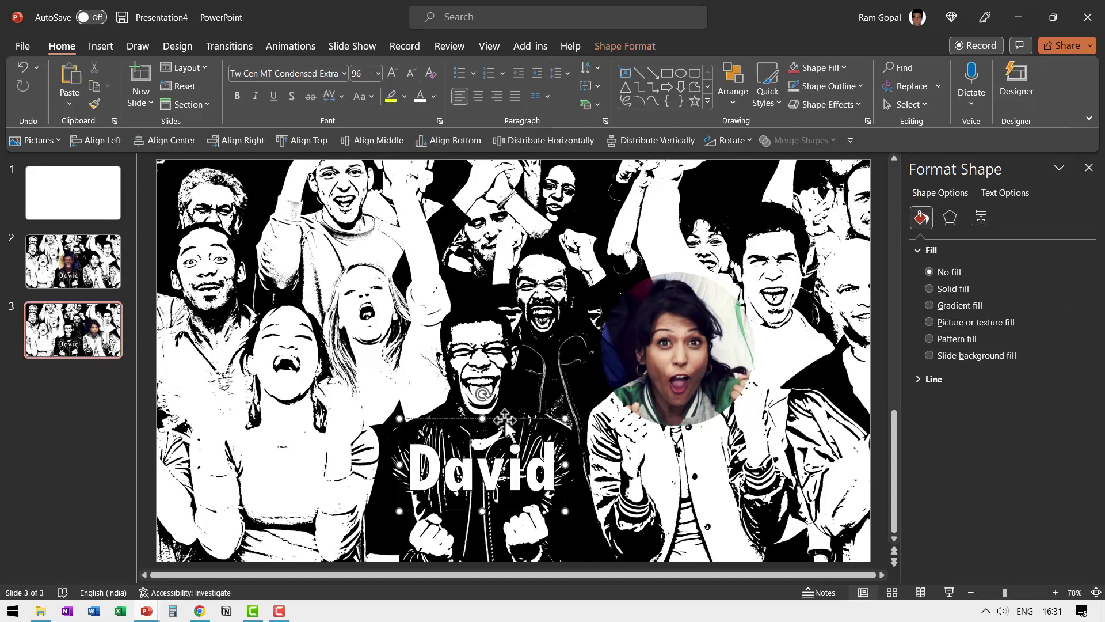
pyautogui.moveTo(501, 418); pyautogui.dragTo(702, 401)
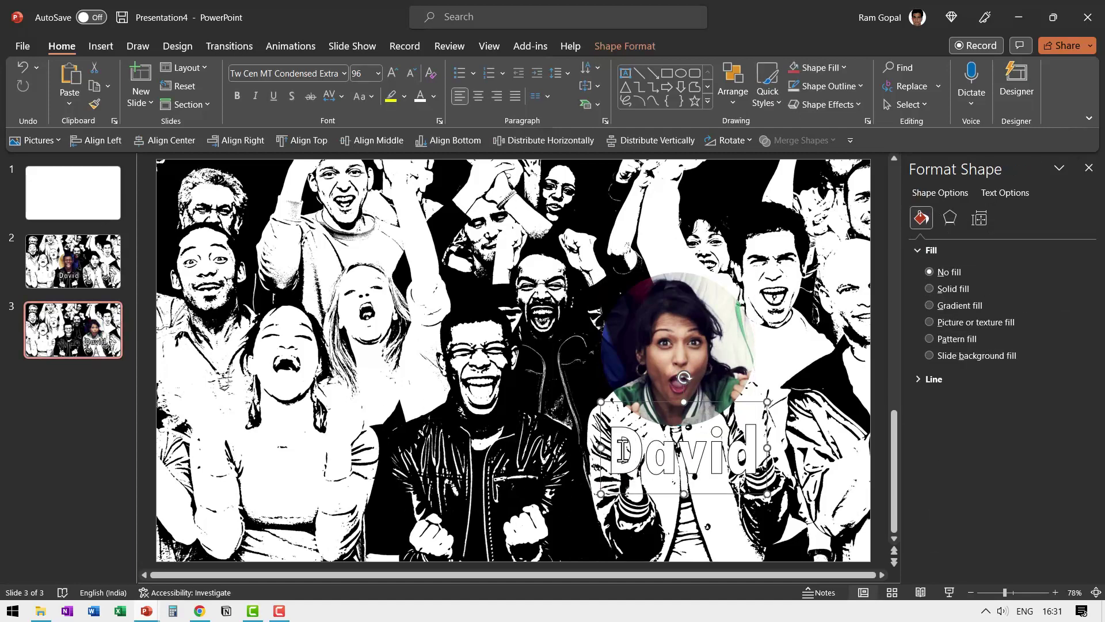
pyautogui.write('Li')
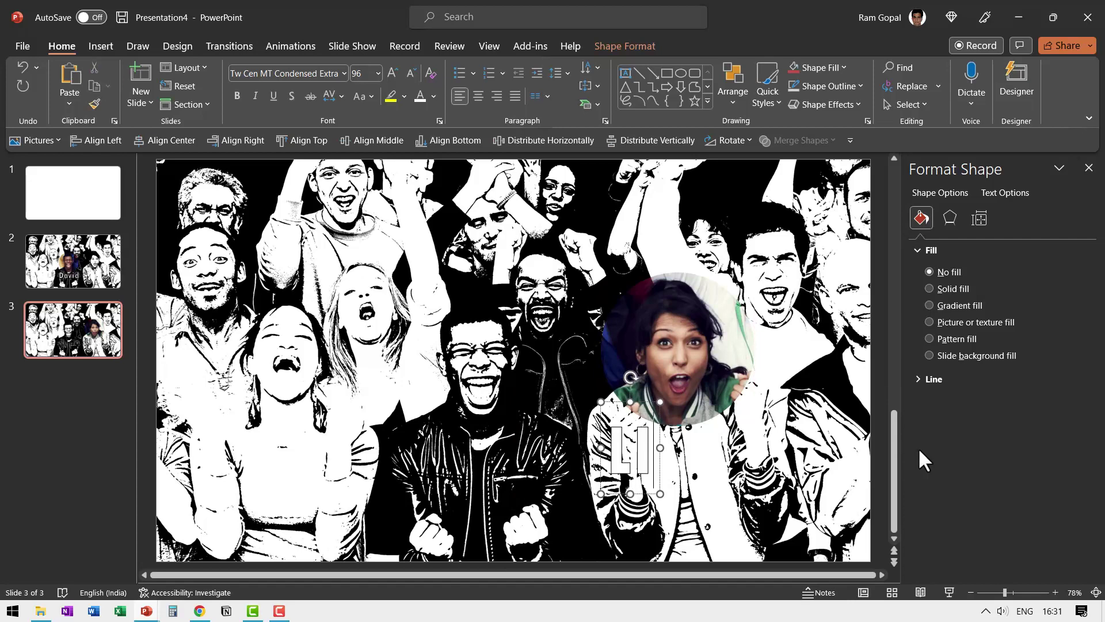
pyautogui.write('sa')
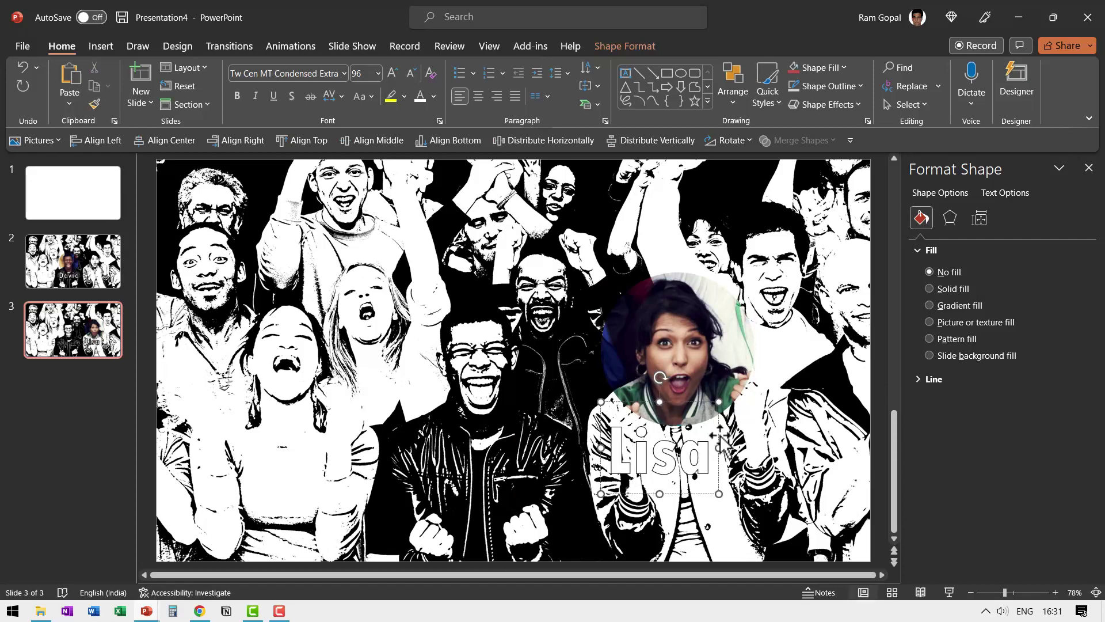
pyautogui.moveTo(719, 432); pyautogui.dragTo(738, 436)
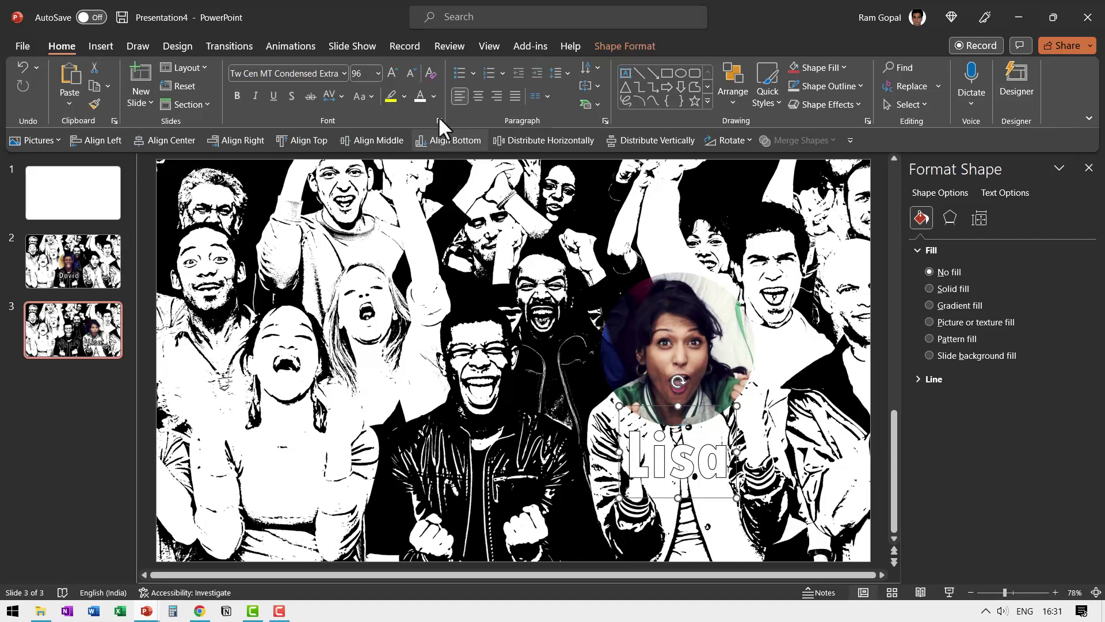
# Color the woman's name label red and remove its text outline
pyautogui.click(433, 96)
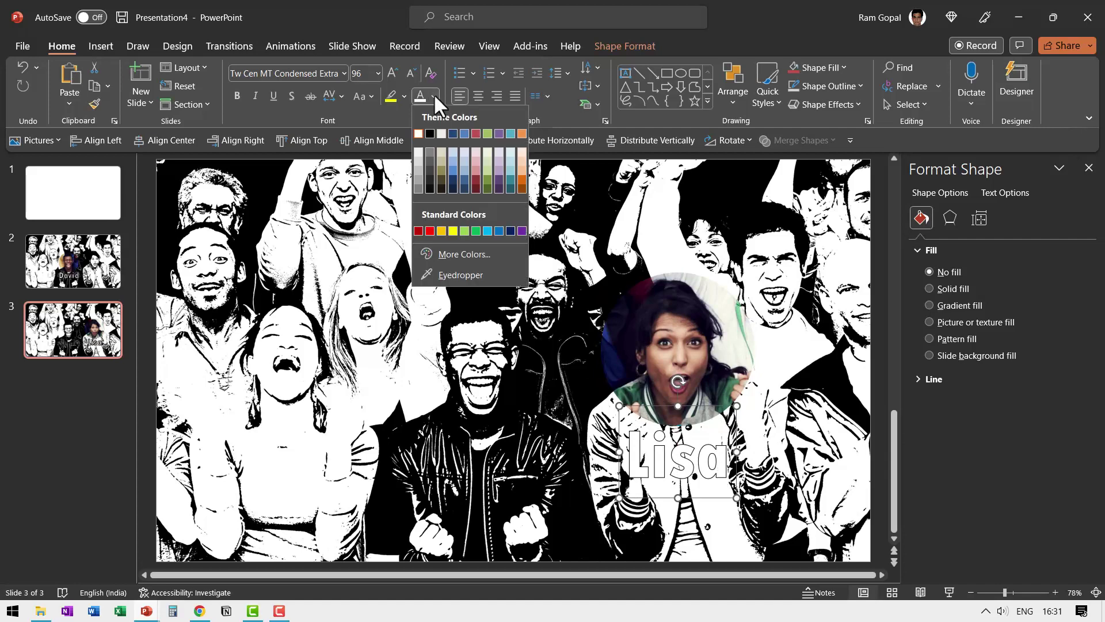
pyautogui.click(430, 230)
pyautogui.click(626, 47)
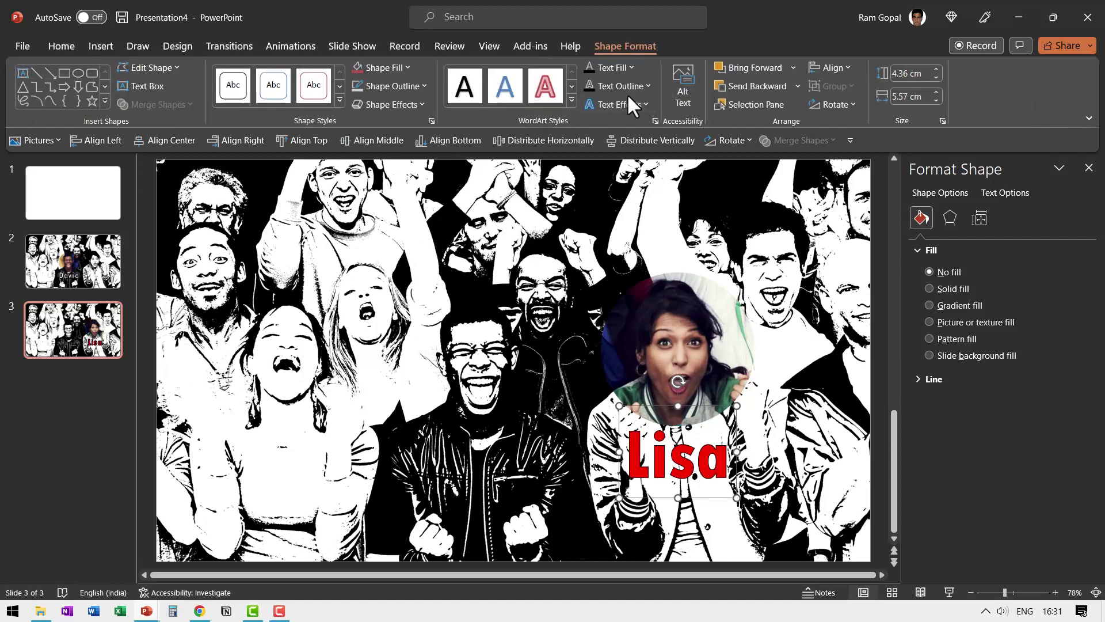
pyautogui.click(626, 88)
pyautogui.click(622, 244)
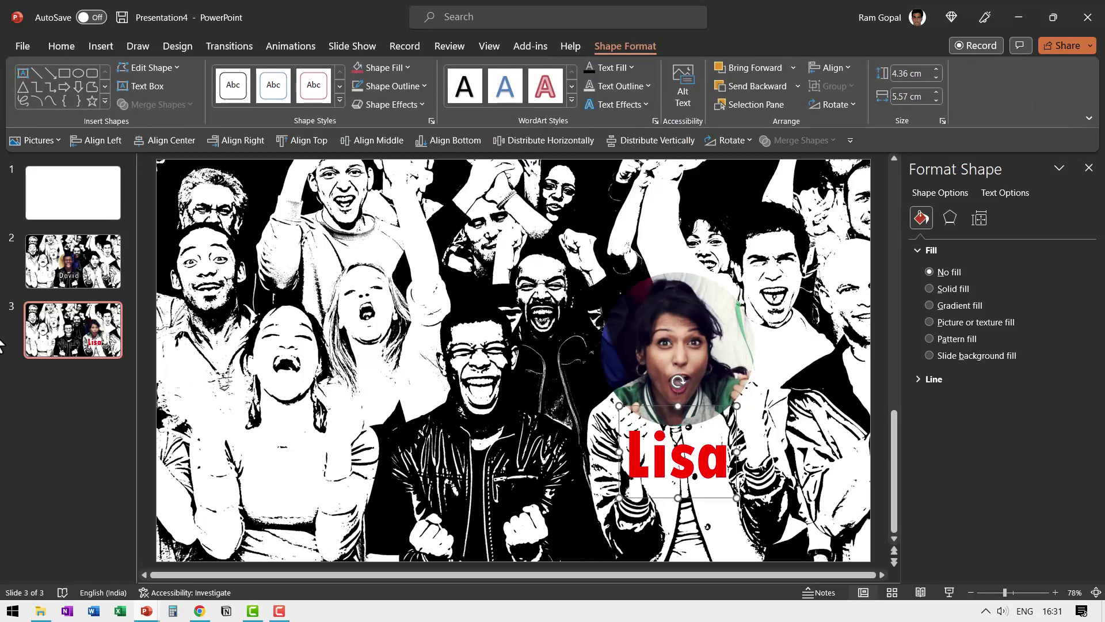
# Duplicate slide 3 and move the circle on the copy over the blonde woman's face
pyautogui.rightClick(71, 330)
pyautogui.click(115, 397)
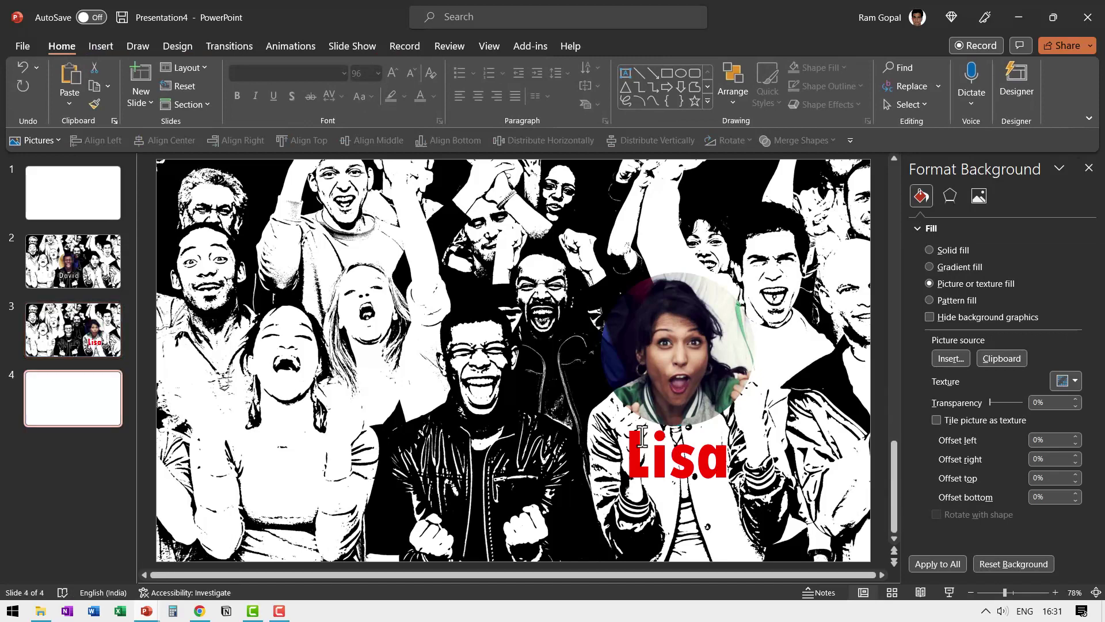
pyautogui.moveTo(657, 349); pyautogui.dragTo(358, 311)
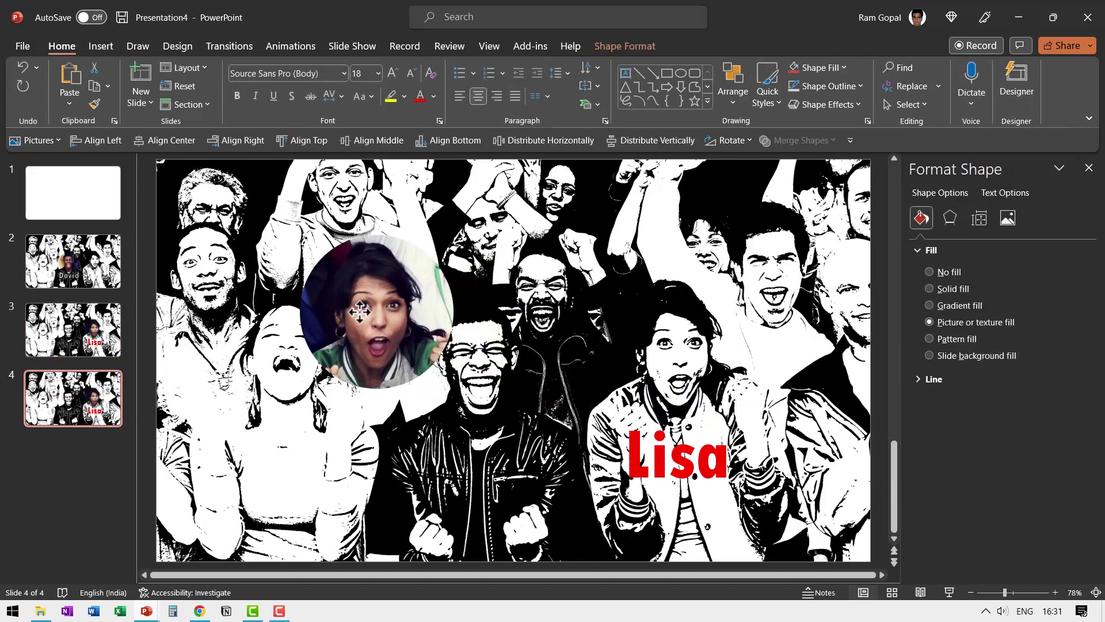
# Place the name label below the blonde woman's circle, replace its text with her first name and nudge it into position
pyautogui.click(719, 460)
pyautogui.moveTo(690, 403); pyautogui.dragTo(388, 365)
pyautogui.moveTo(329, 400); pyautogui.dragTo(546, 423)
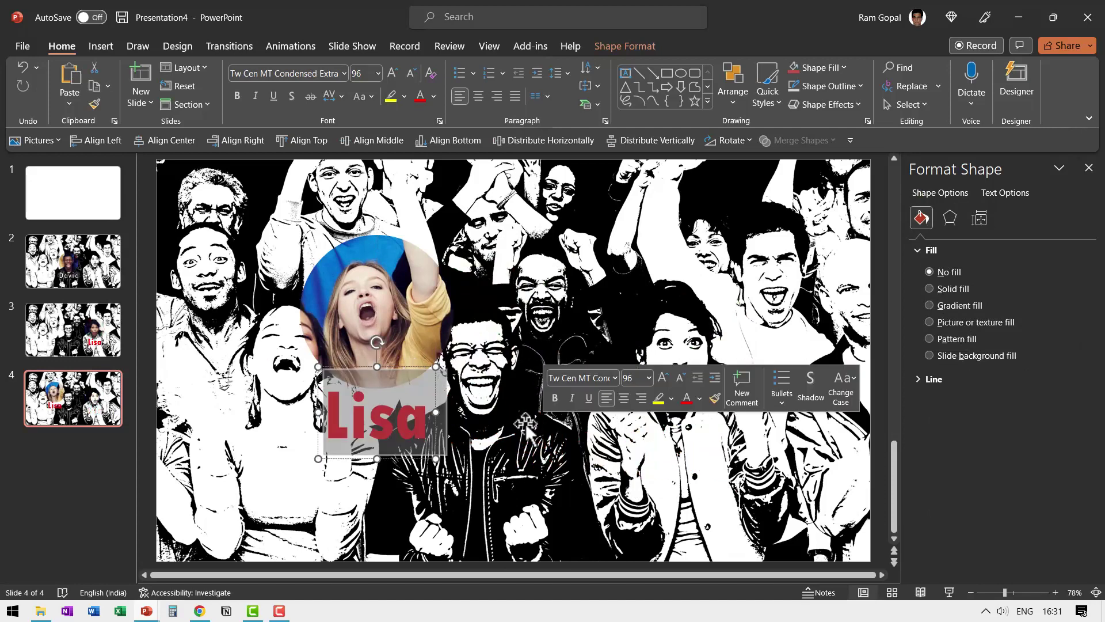
pyautogui.write('Kara')
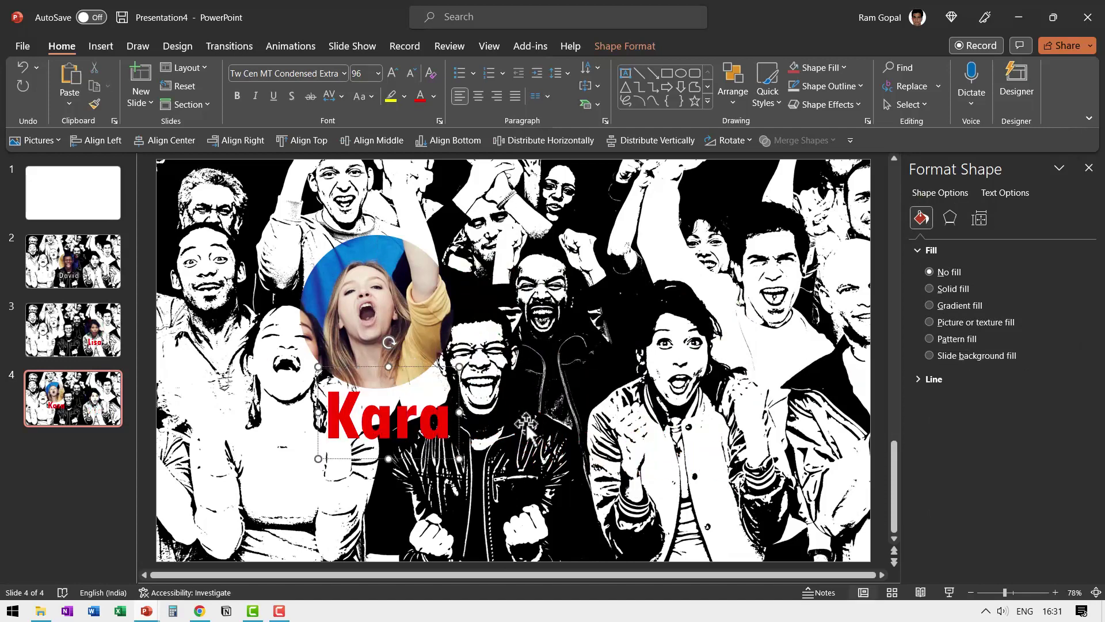
pyautogui.press('Left')
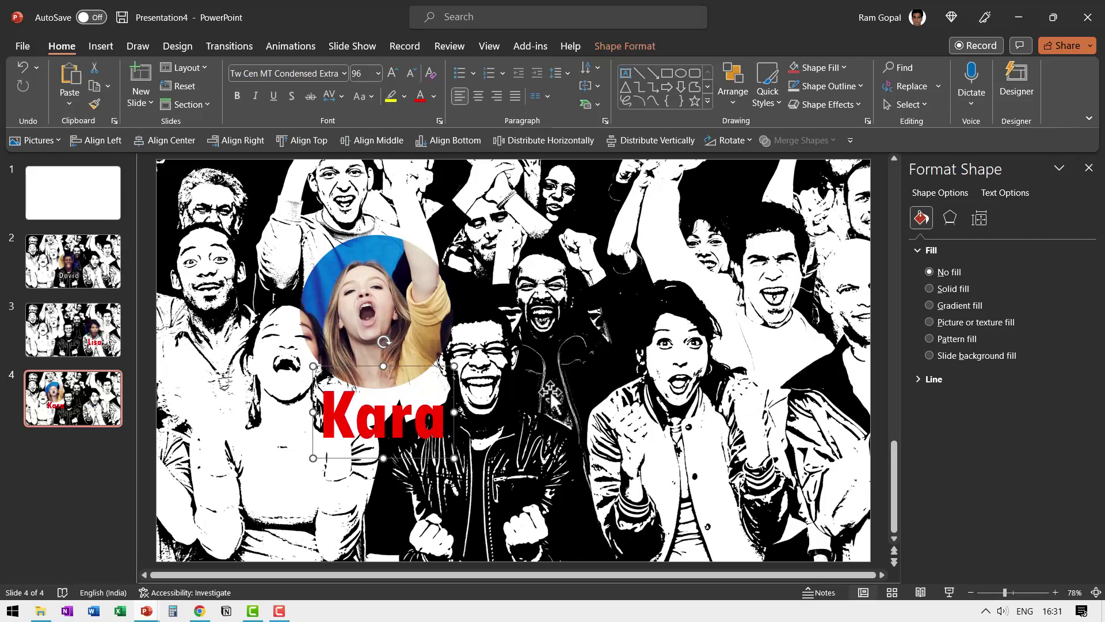
# Apply the Fade transition to slides 3 and 4
pyautogui.click(65, 322)
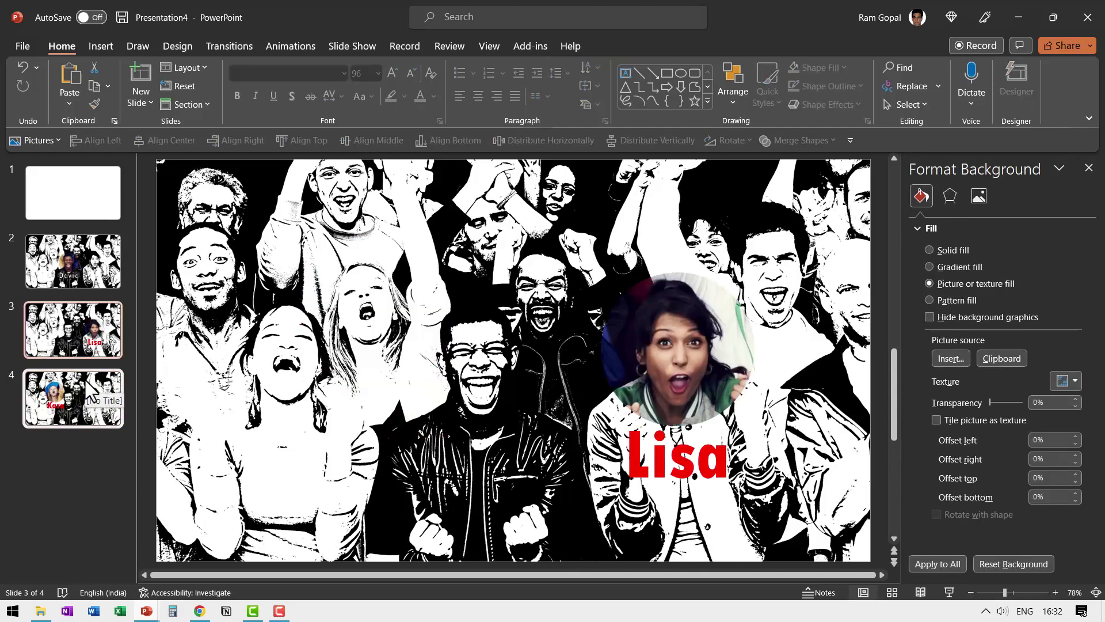
pyautogui.click(229, 44)
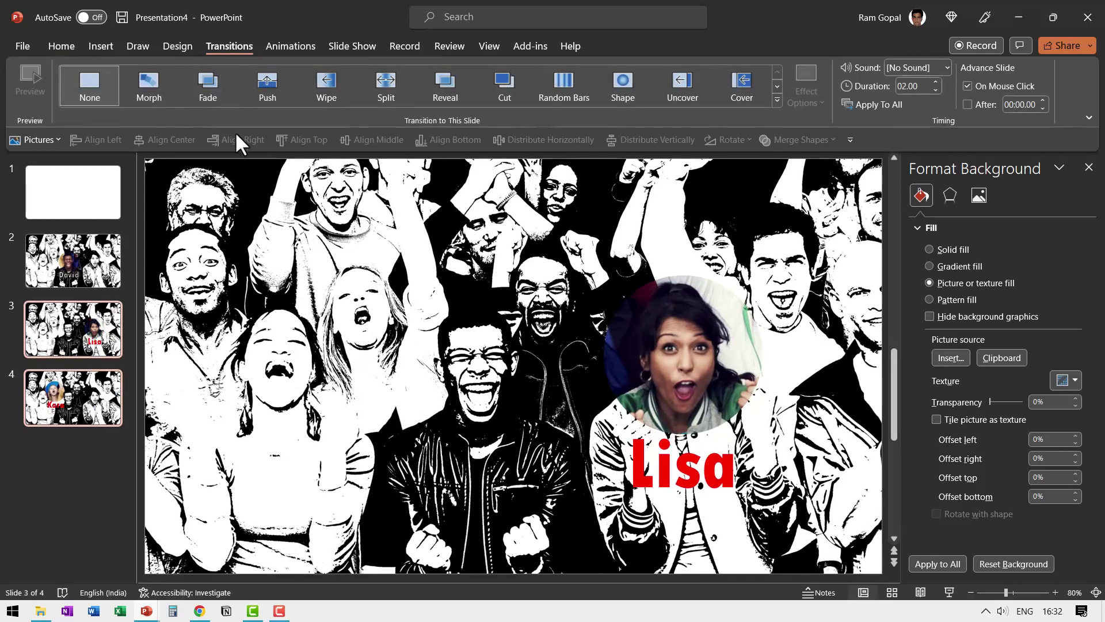
pyautogui.click(223, 89)
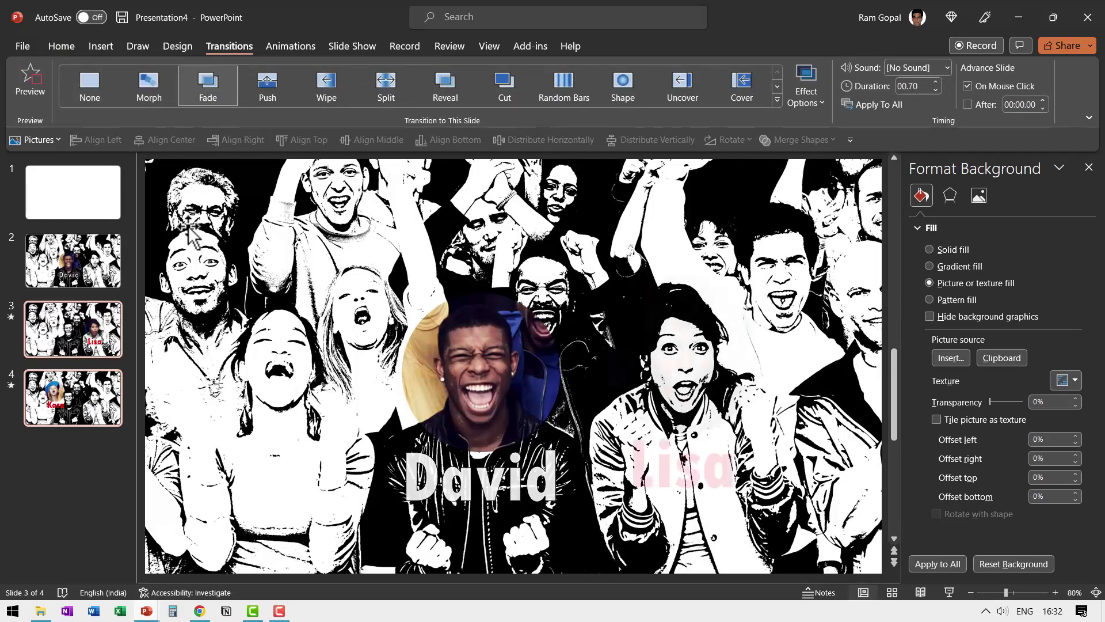
# Play the slide show from slide 2 and advance through slides 3 and 4 to check the fades
pyautogui.click(92, 258)
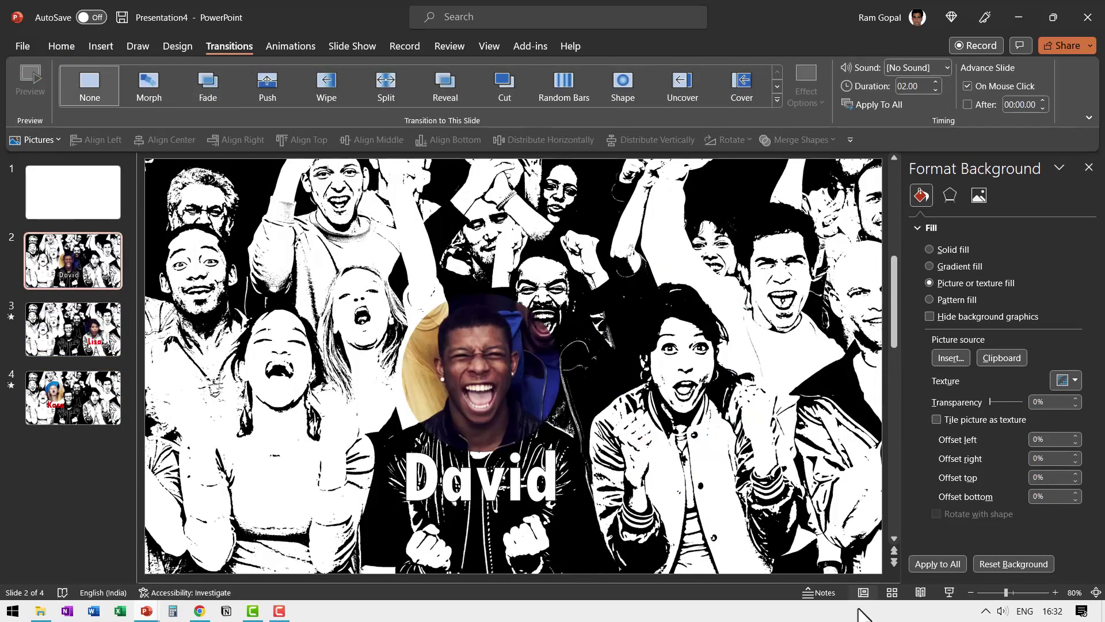
pyautogui.click(949, 592)
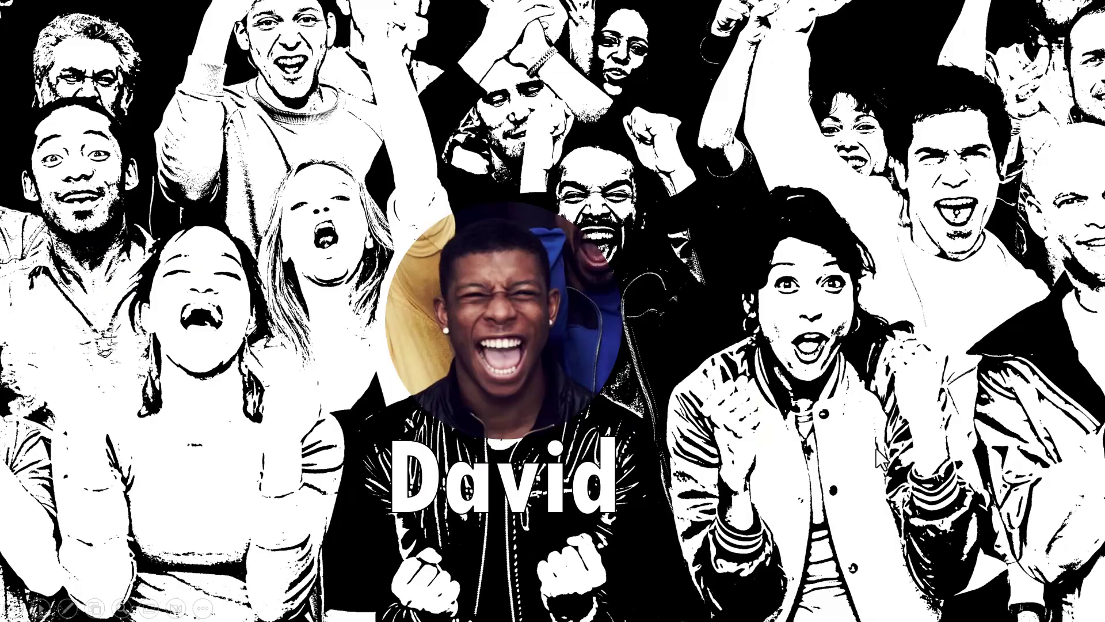
pyautogui.click(809, 516)
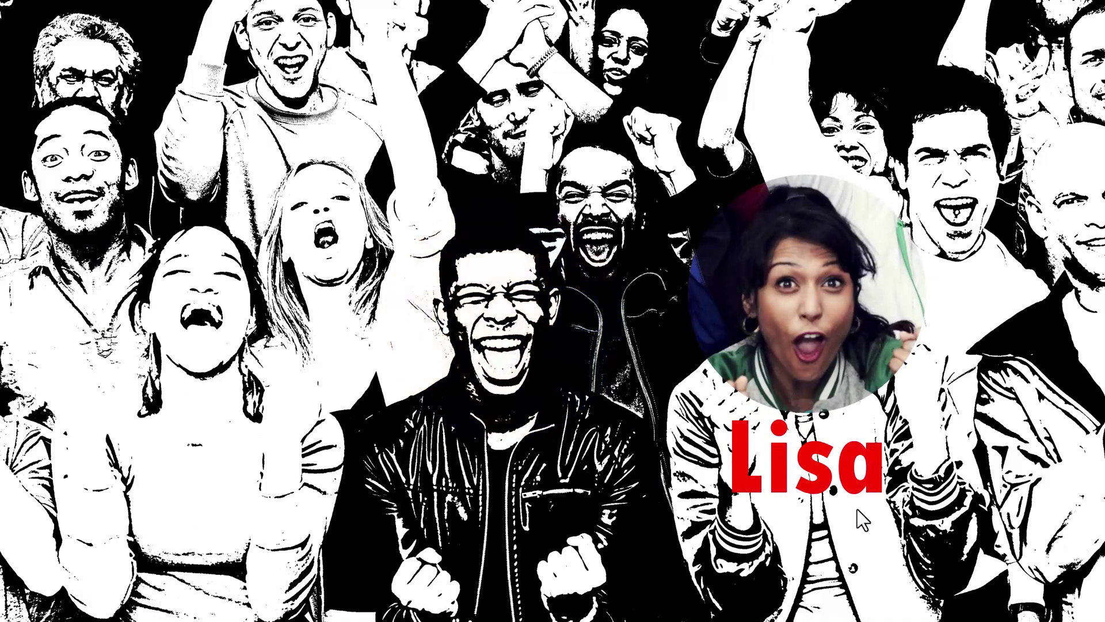
pyautogui.click(839, 507)
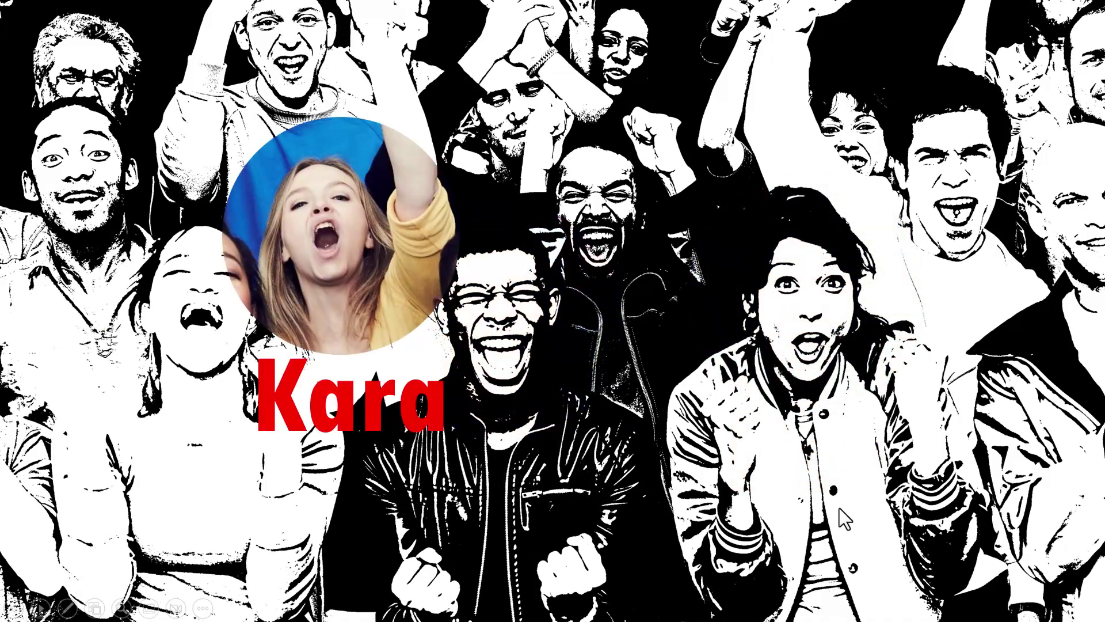